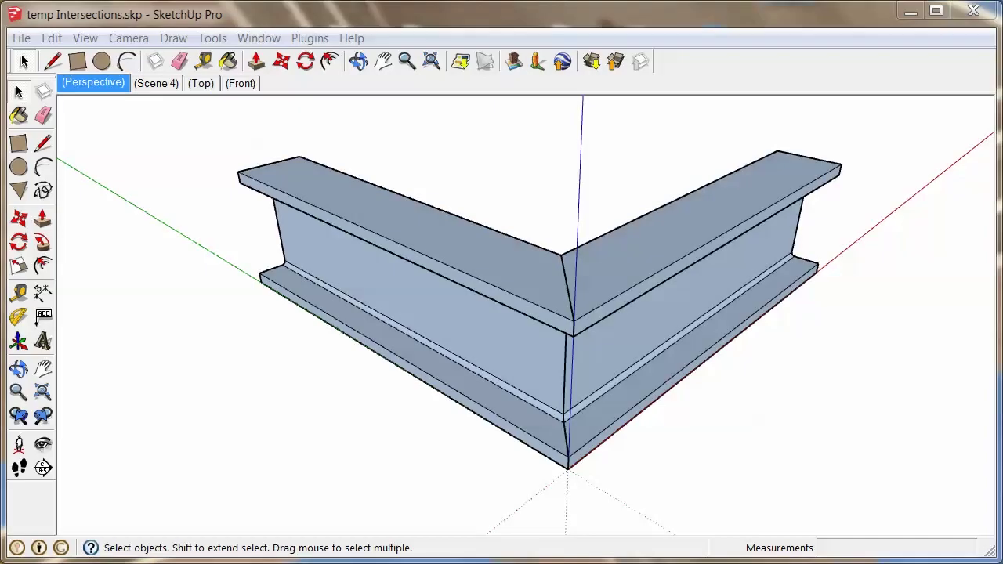
Delete the corner's right I-beam, look at the remaining beam, then undo the deletion
{"action": "left_click", "coordinate": [541, 270]}
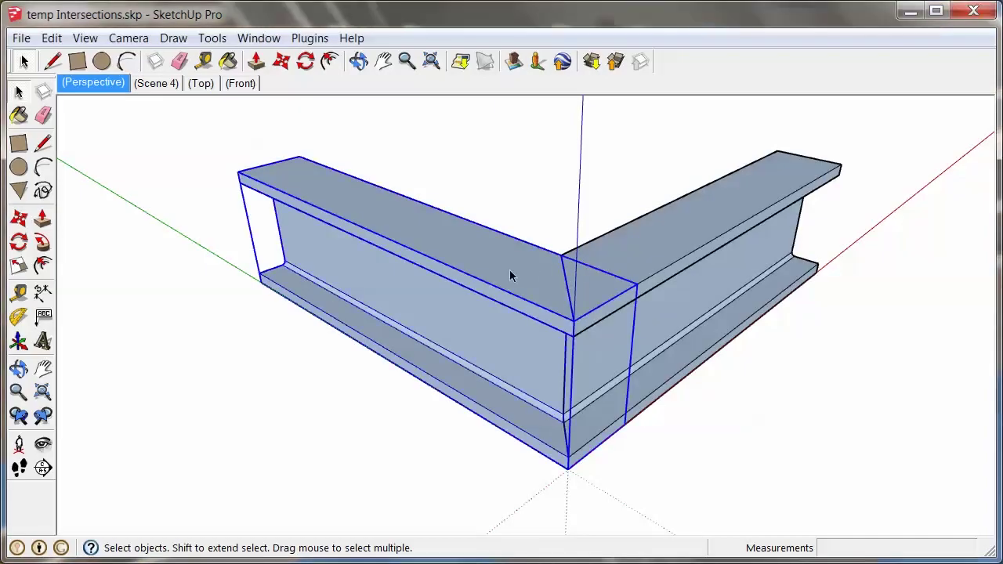
{"action": "left_click", "coordinate": [612, 263]}
{"action": "left_click", "coordinate": [538, 212]}
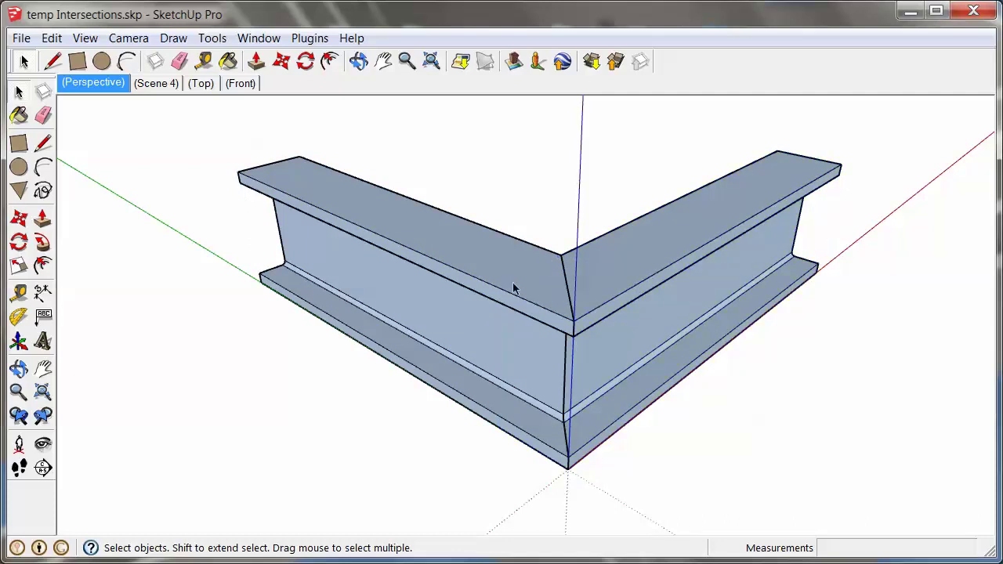
{"action": "middle_click_drag", "start_coordinate": [522, 298], "coordinate": [552, 308]}
{"action": "left_click", "coordinate": [557, 309]}
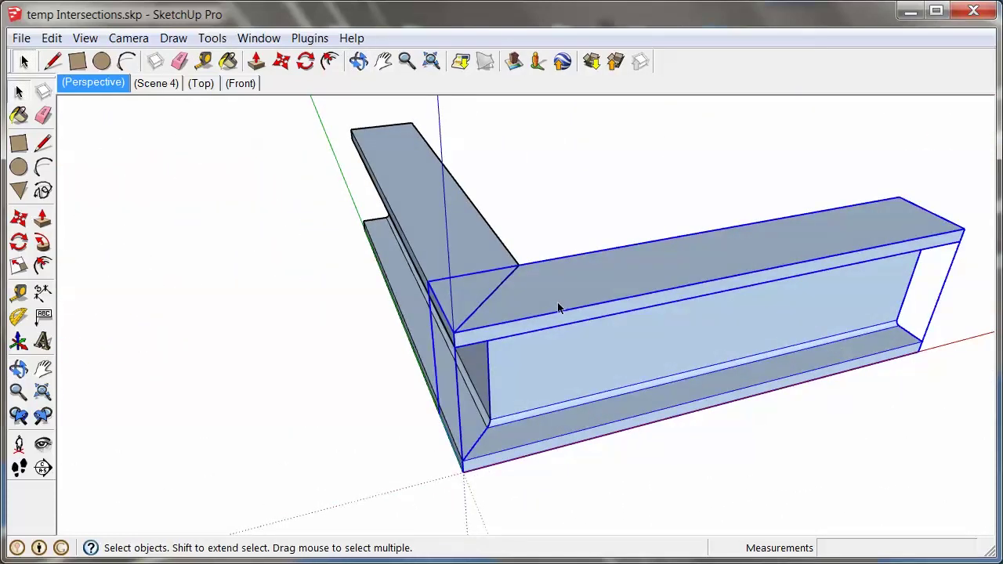
{"action": "key", "text": "Delete"}
{"action": "middle_click_drag", "start_coordinate": [531, 357], "coordinate": [349, 291]}
{"action": "middle_click_drag", "start_coordinate": [432, 306], "coordinate": [656, 365]}
{"action": "key", "text": "ctrl+z"}
Orbit and zoom around the mitered L-shaped corner to inspect it
{"action": "middle_click_drag", "start_coordinate": [339, 307], "coordinate": [475, 381]}
{"action": "scroll", "coordinate": [473, 373], "scroll_direction": "down", "scroll_amount": 2}
{"action": "scroll", "coordinate": [532, 348], "scroll_direction": "up", "scroll_amount": 2}
{"action": "middle_click_drag", "start_coordinate": [532, 347], "coordinate": [476, 352]}
{"action": "scroll", "coordinate": [479, 343], "scroll_direction": "up", "scroll_amount": 3}
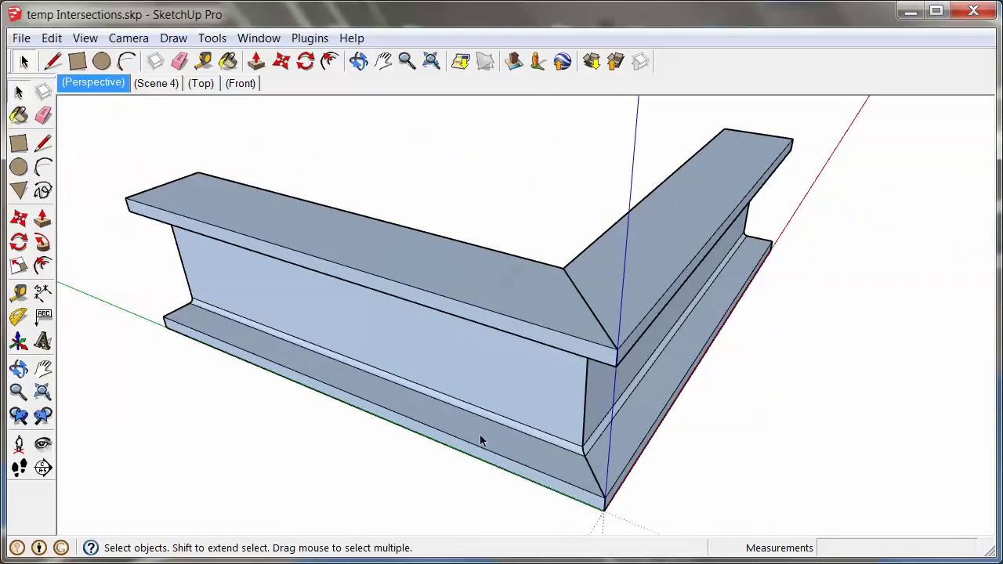
{"action": "scroll", "coordinate": [302, 314], "scroll_direction": "down", "scroll_amount": 5}
Zoom in on the lone straight I-beam and select it
{"action": "middle_click_drag", "start_coordinate": [225, 291], "coordinate": [348, 336]}
{"action": "scroll", "coordinate": [638, 370], "scroll_direction": "up", "scroll_amount": 4}
{"action": "scroll", "coordinate": [551, 223], "scroll_direction": "up", "scroll_amount": 4}
{"action": "mouse_move", "coordinate": [590, 322]}
{"action": "middle_mouse_down"}
{"action": "mouse_move", "coordinate": [582, 338]}
{"action": "mouse_move", "coordinate": [578, 313]}
{"action": "middle_mouse_up"}
{"action": "scroll", "coordinate": [570, 188], "scroll_direction": "up", "scroll_amount": 1}
{"action": "left_click", "coordinate": [470, 291]}
{"action": "middle_click_drag", "start_coordinate": [505, 352], "coordinate": [493, 331]}
{"action": "scroll", "coordinate": [484, 390], "scroll_direction": "down", "scroll_amount": 1}
{"action": "scroll", "coordinate": [485, 389], "scroll_direction": "down", "scroll_amount": 1}
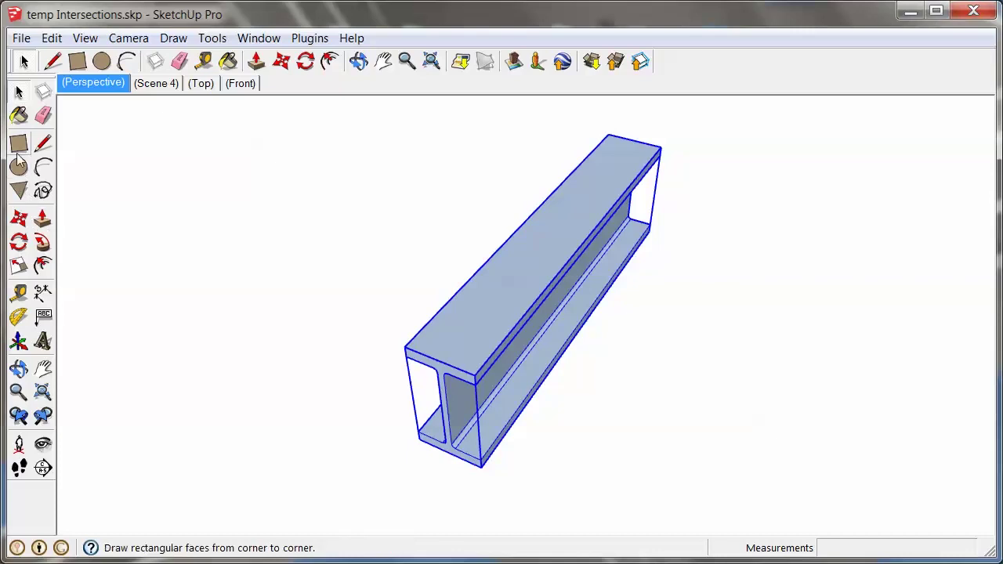
Rotate the lone I-beam around its rotate grip
{"action": "middle_click_drag", "start_coordinate": [403, 340], "coordinate": [414, 310]}
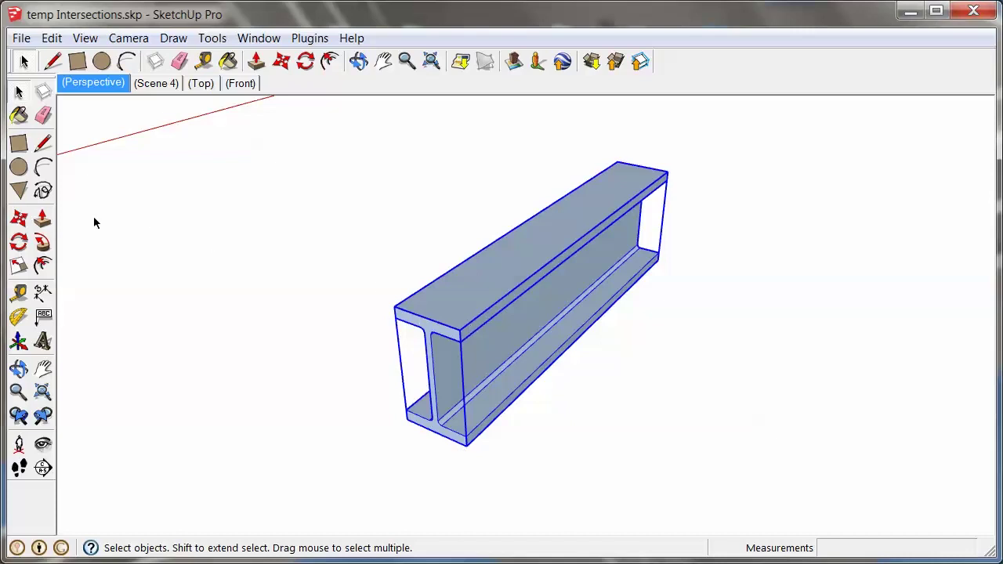
{"action": "left_click", "coordinate": [20, 243]}
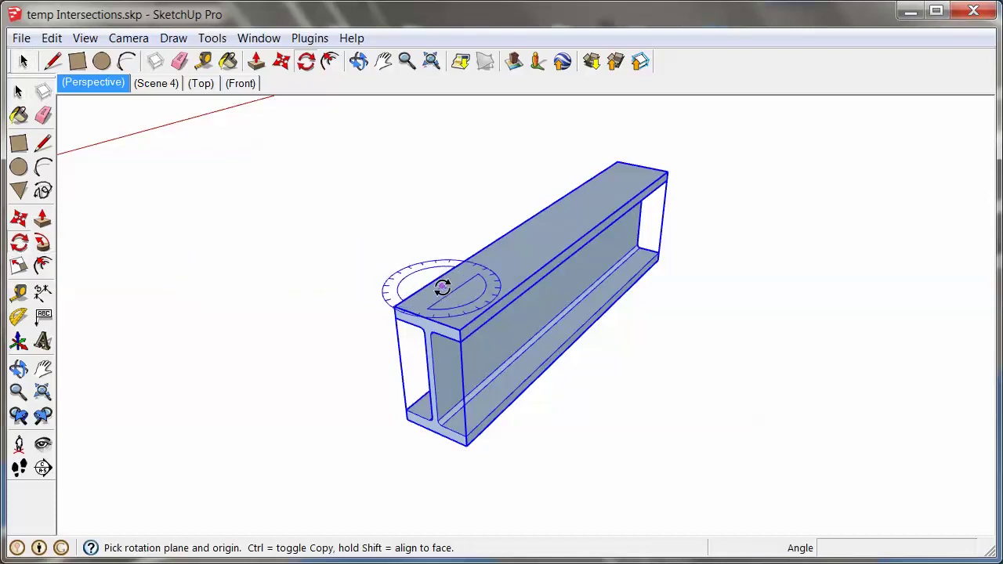
{"action": "left_click", "coordinate": [19, 218]}
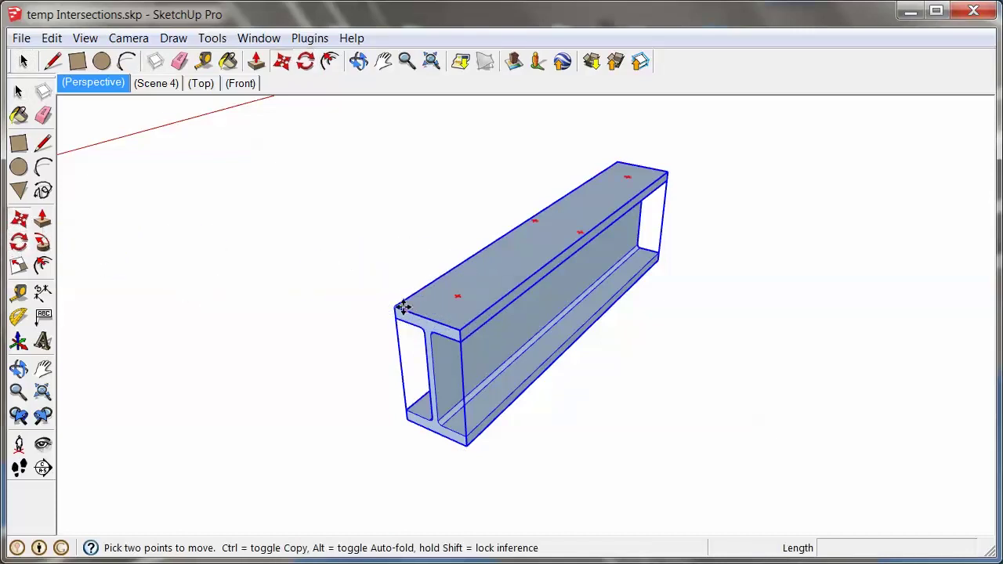
{"action": "left_click", "coordinate": [455, 295]}
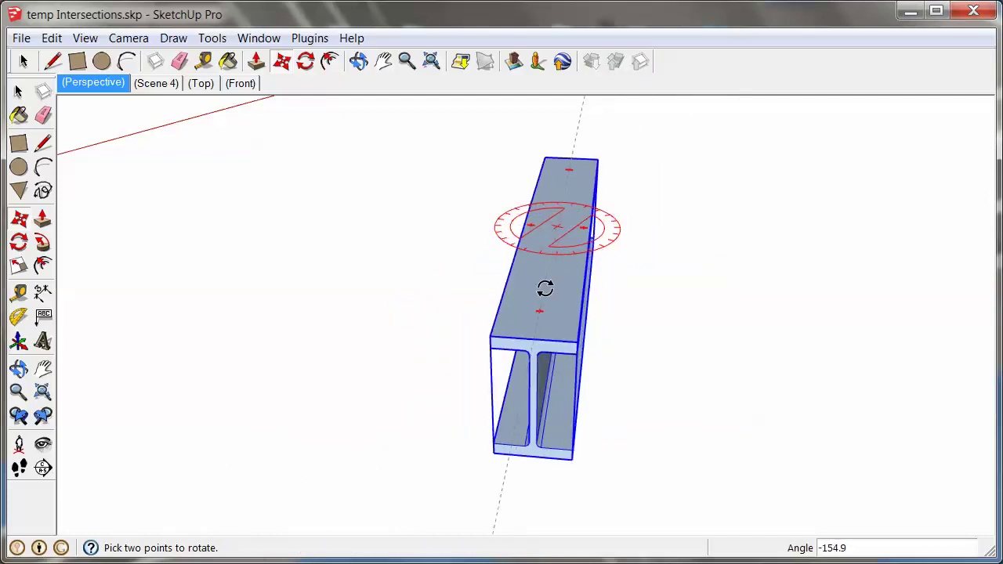
{"action": "left_click", "coordinate": [497, 291]}
Ctrl-Move a copy of the beam beside it and rotate the copy -90°
{"action": "left_click", "coordinate": [399, 306]}
{"action": "key", "text": "ctrl"}
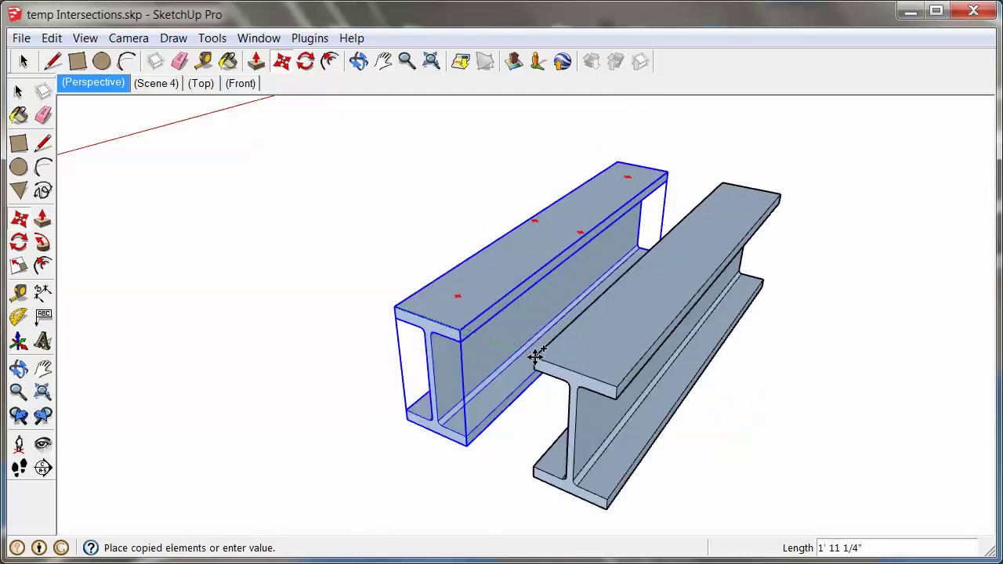
{"action": "left_click", "coordinate": [537, 358]}
{"action": "key", "text": "q"}
{"action": "left_click", "coordinate": [603, 345]}
{"action": "left_click", "coordinate": [751, 274]}
Snap the copy's endpoint onto the original beam's end, forming an L corner
{"action": "key", "text": "m"}
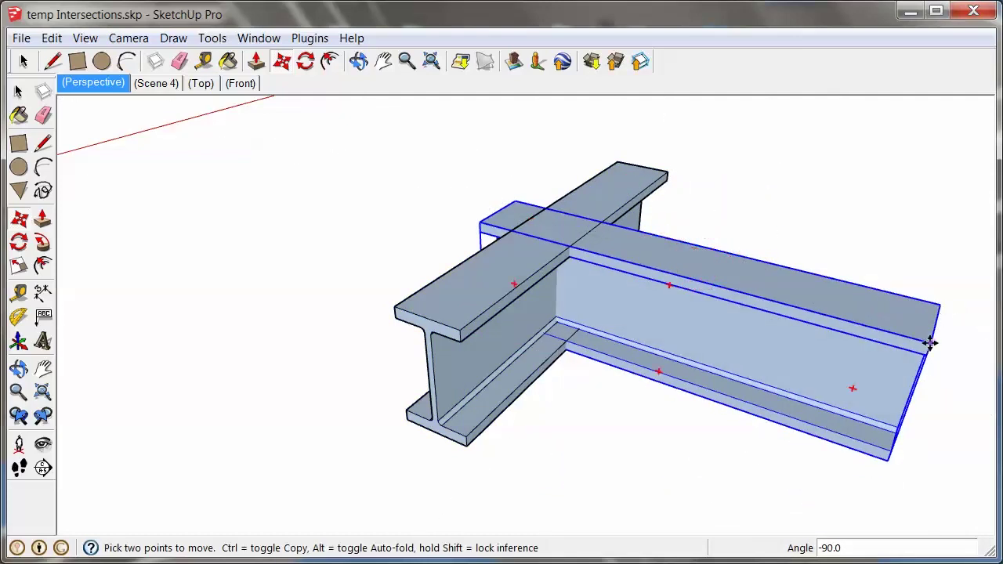
{"action": "left_click", "coordinate": [929, 342]}
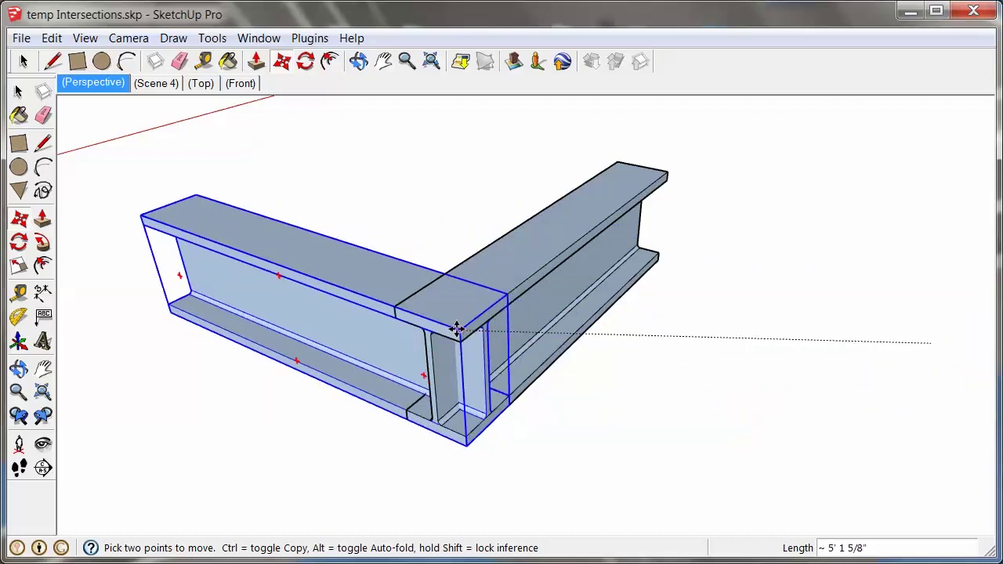
{"action": "left_click", "coordinate": [461, 339]}
{"action": "scroll", "coordinate": [299, 335], "scroll_direction": "up", "scroll_amount": 1}
{"action": "scroll", "coordinate": [300, 335], "scroll_direction": "up", "scroll_amount": 1}
{"action": "middle_click_drag", "start_coordinate": [601, 340], "coordinate": [547, 359]}
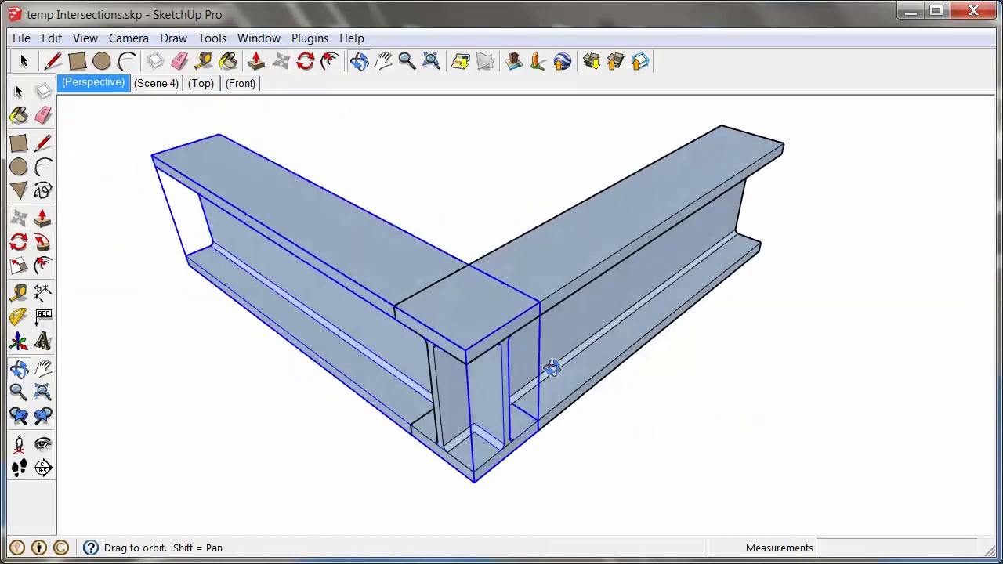
{"action": "left_click", "coordinate": [22, 92]}
{"action": "left_click", "coordinate": [455, 232]}
{"action": "scroll", "coordinate": [453, 307], "scroll_direction": "up", "scroll_amount": 1}
{"action": "mouse_move", "coordinate": [461, 394]}
{"action": "middle_mouse_down"}
{"action": "mouse_move", "coordinate": [555, 365]}
{"action": "mouse_move", "coordinate": [493, 280]}
{"action": "mouse_move", "coordinate": [319, 272]}
{"action": "mouse_move", "coordinate": [389, 399]}
{"action": "mouse_move", "coordinate": [444, 397]}
{"action": "middle_mouse_up"}
{"action": "middle_click_drag", "start_coordinate": [509, 269], "coordinate": [492, 316]}
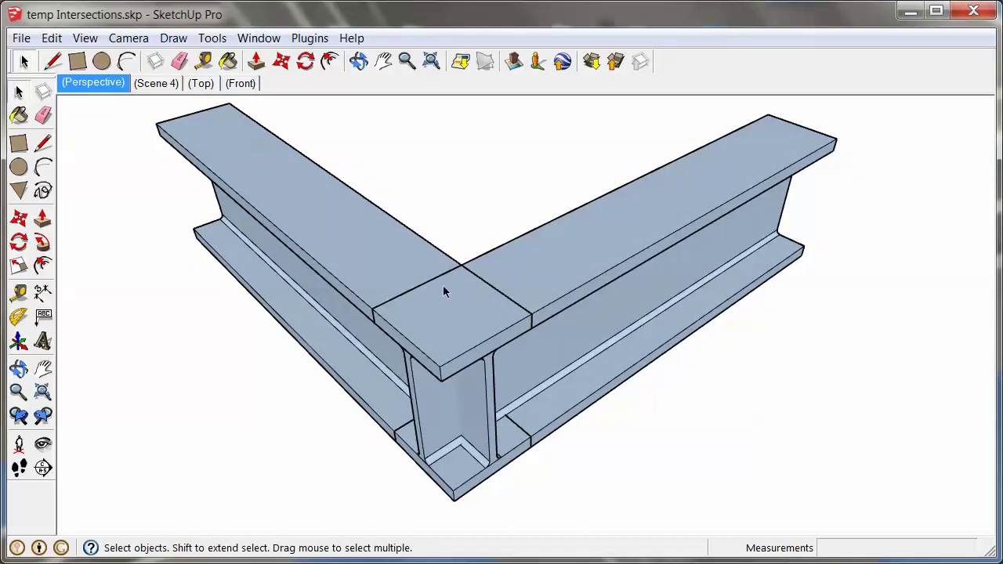
{"action": "middle_click_drag", "start_coordinate": [427, 280], "coordinate": [402, 285]}
{"action": "left_click", "coordinate": [404, 282]}
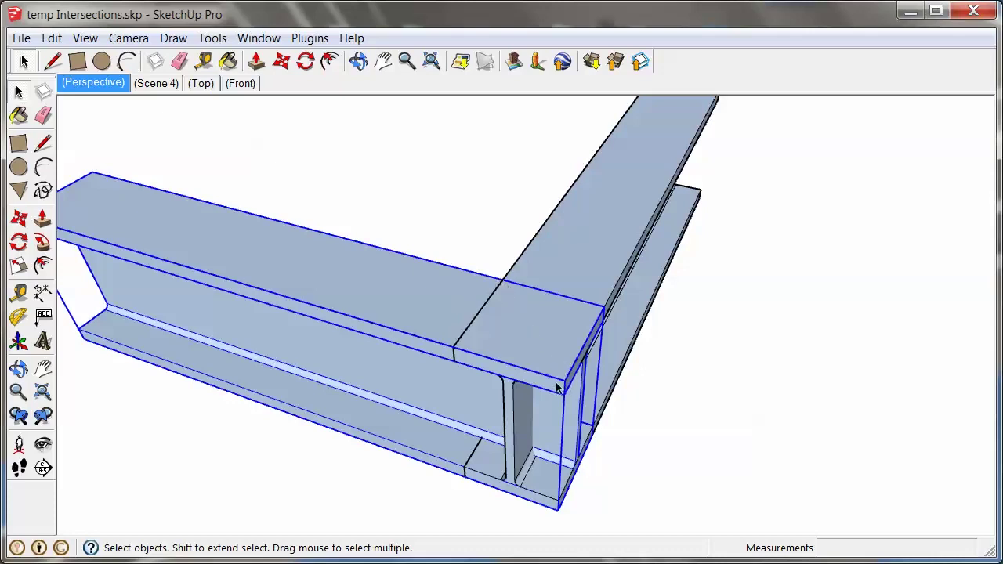
Draw a diagonal miter line from the flange intersection to the outer flange corner
{"action": "left_click", "coordinate": [333, 160]}
{"action": "left_click", "coordinate": [43, 143]}
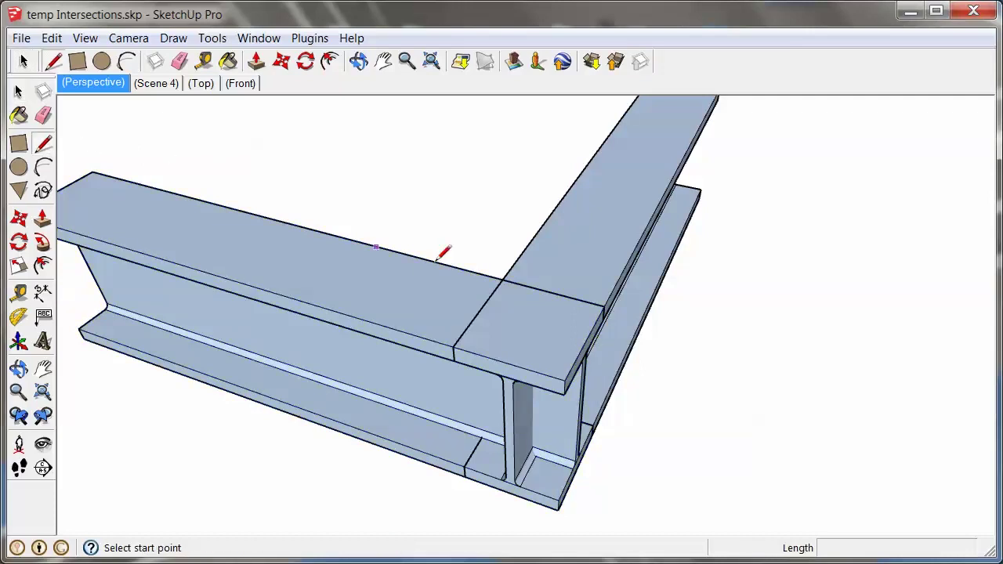
{"action": "left_click", "coordinate": [502, 280]}
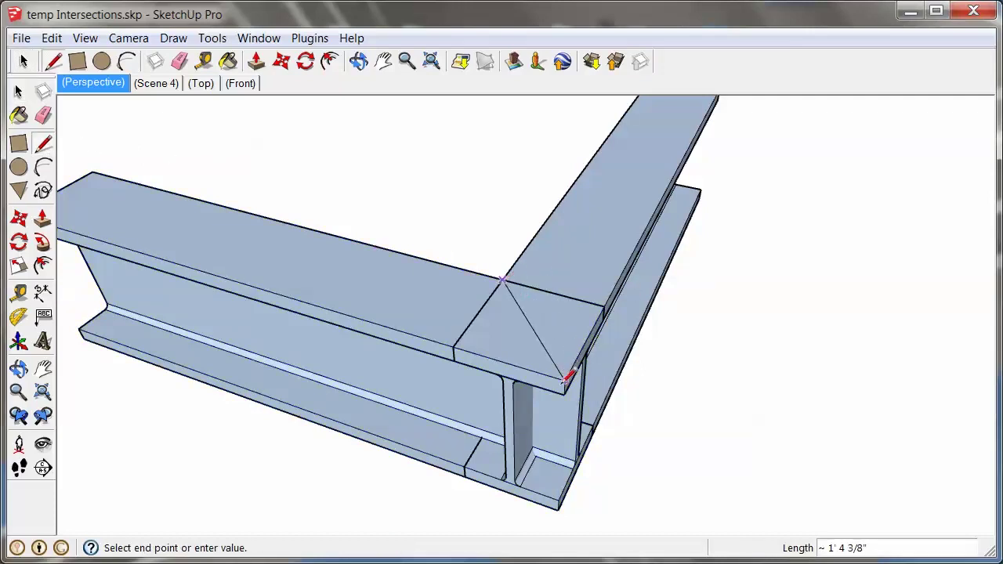
{"action": "middle_click_drag", "start_coordinate": [595, 506], "coordinate": [588, 320]}
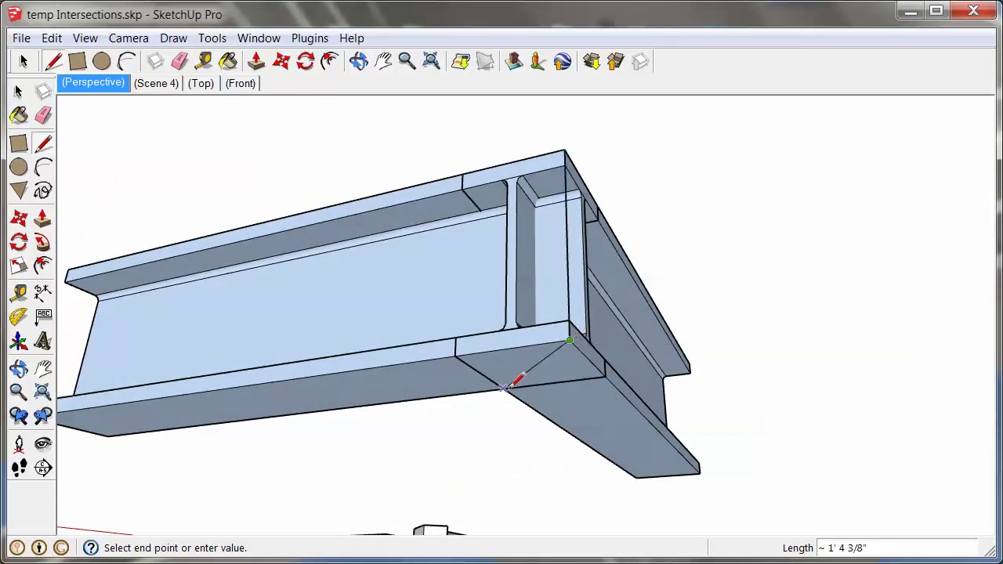
{"action": "middle_click_drag", "start_coordinate": [399, 164], "coordinate": [577, 533]}
{"action": "left_click", "coordinate": [547, 306]}
{"action": "middle_click_drag", "start_coordinate": [771, 374], "coordinate": [564, 298]}
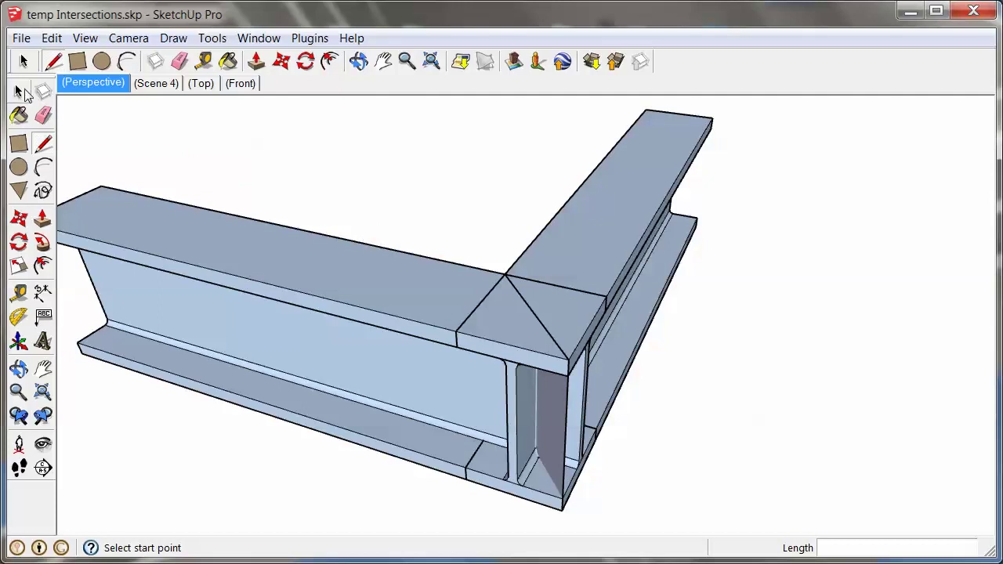
Delete the long crossing beam and zoom onto the remaining beam's end
{"action": "key", "text": "space"}
{"action": "triple_click", "coordinate": [426, 290]}
{"action": "key", "text": "Delete"}
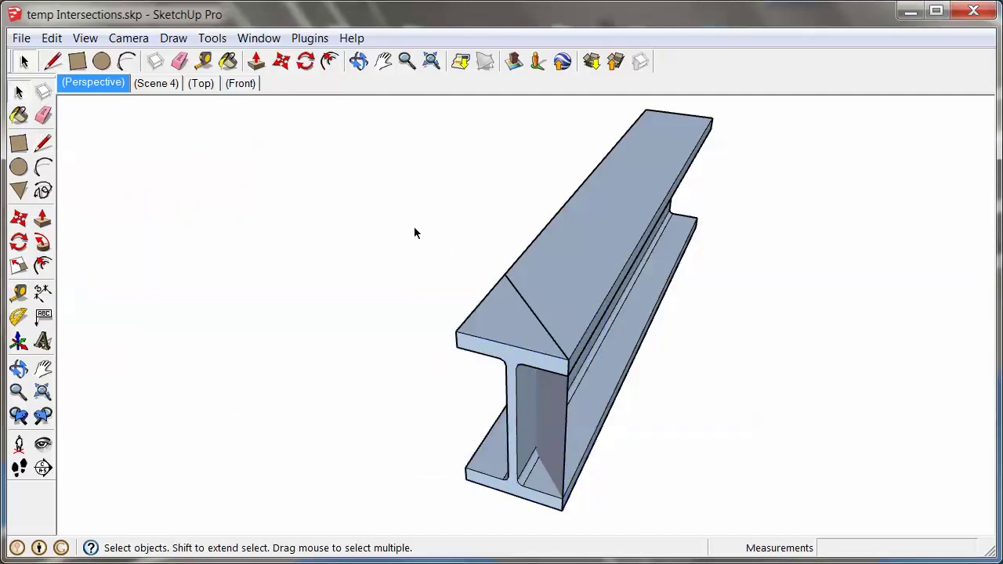
{"action": "middle_click_drag", "start_coordinate": [363, 316], "coordinate": [632, 204]}
{"action": "middle_click_drag", "start_coordinate": [723, 383], "coordinate": [692, 460]}
{"action": "scroll", "coordinate": [629, 292], "scroll_direction": "up", "scroll_amount": 6}
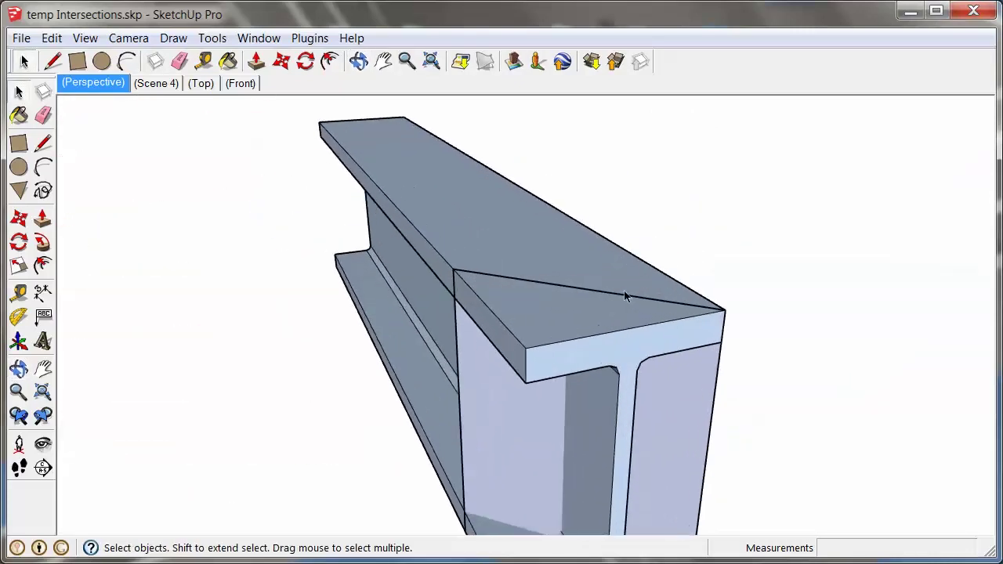
Move the cutter's diagonal top edge up 2"
{"action": "left_click", "coordinate": [554, 286]}
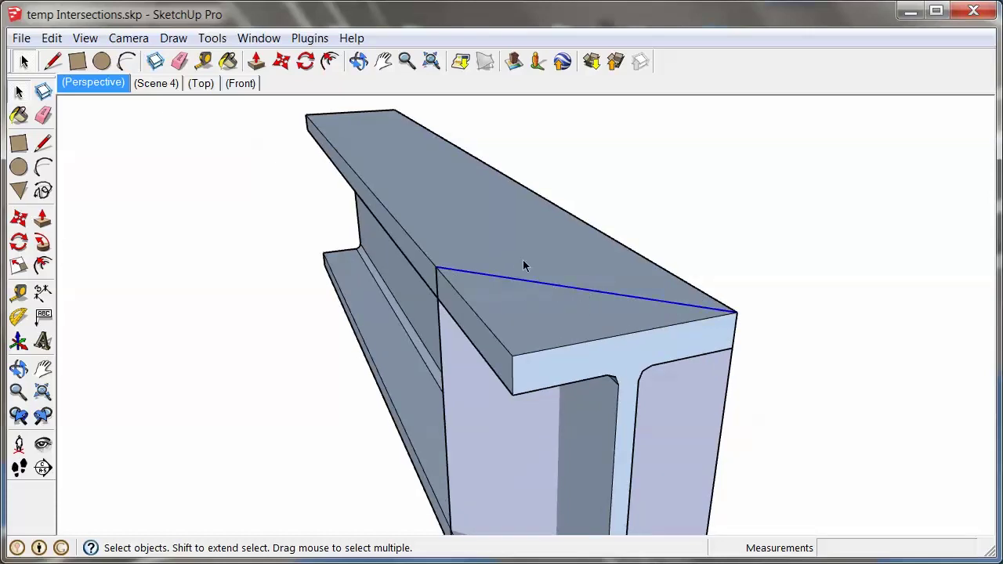
{"action": "left_click", "coordinate": [19, 218]}
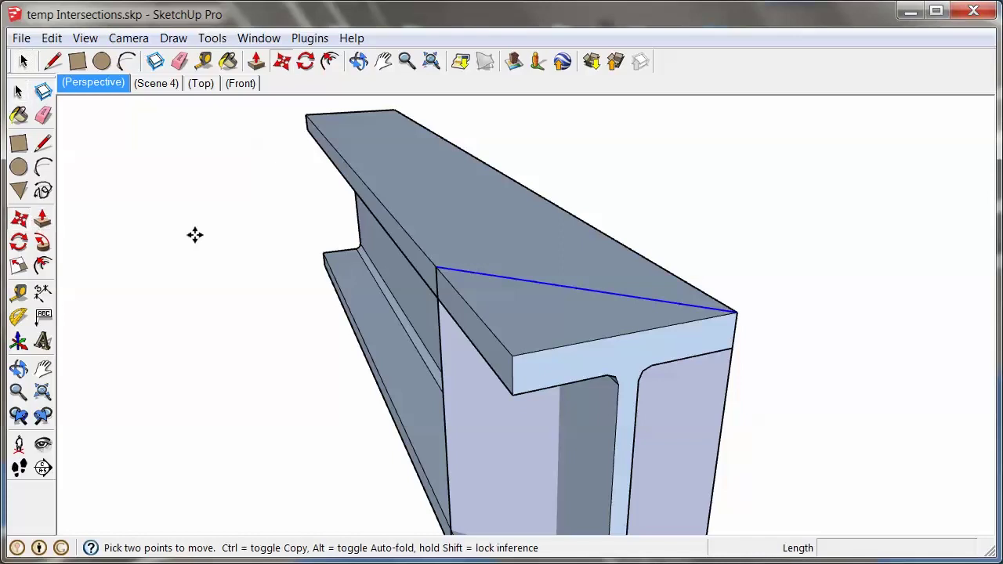
{"action": "left_click", "coordinate": [501, 276]}
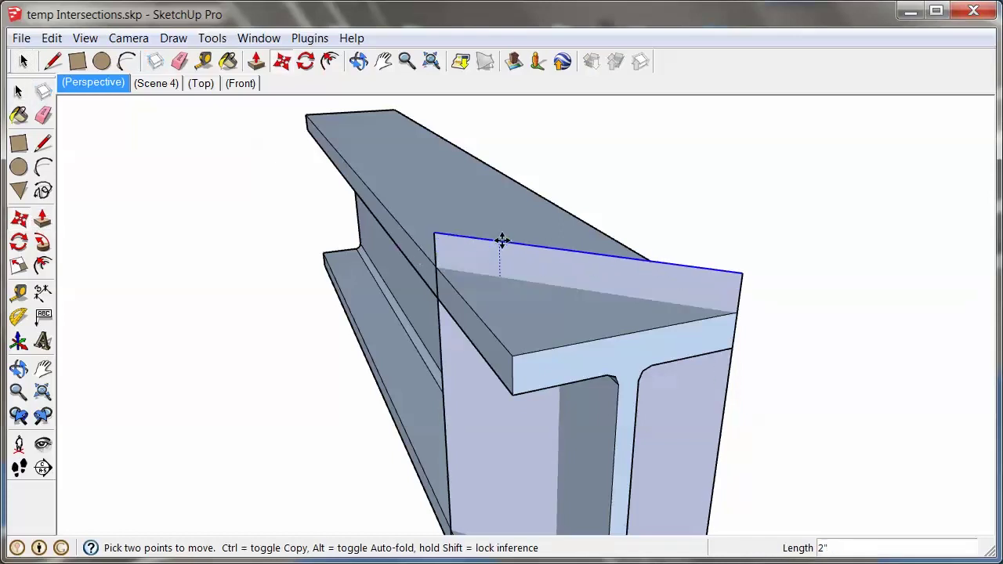
{"action": "left_click", "coordinate": [501, 238]}
{"action": "middle_click_drag", "start_coordinate": [590, 413], "coordinate": [643, 246]}
{"action": "scroll", "coordinate": [617, 330], "scroll_direction": "down", "scroll_amount": 3}
{"action": "middle_click_drag", "start_coordinate": [611, 418], "coordinate": [642, 277]}
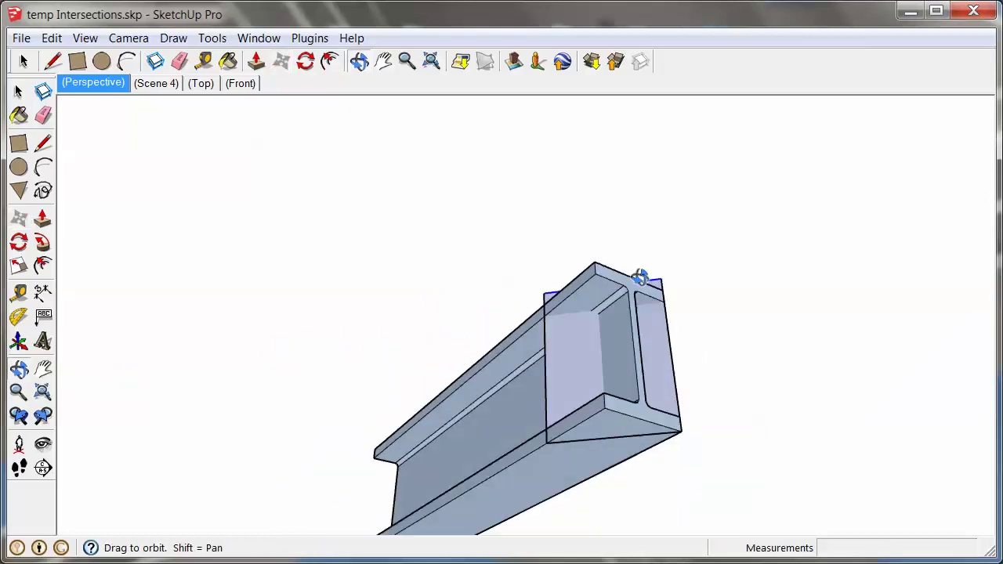
Move the cutter's bottom front edge down 2 1/4" and check the resulting slant
{"action": "key", "text": "space"}
{"action": "left_click", "coordinate": [594, 442]}
{"action": "key", "text": "m"}
{"action": "left_click", "coordinate": [595, 441]}
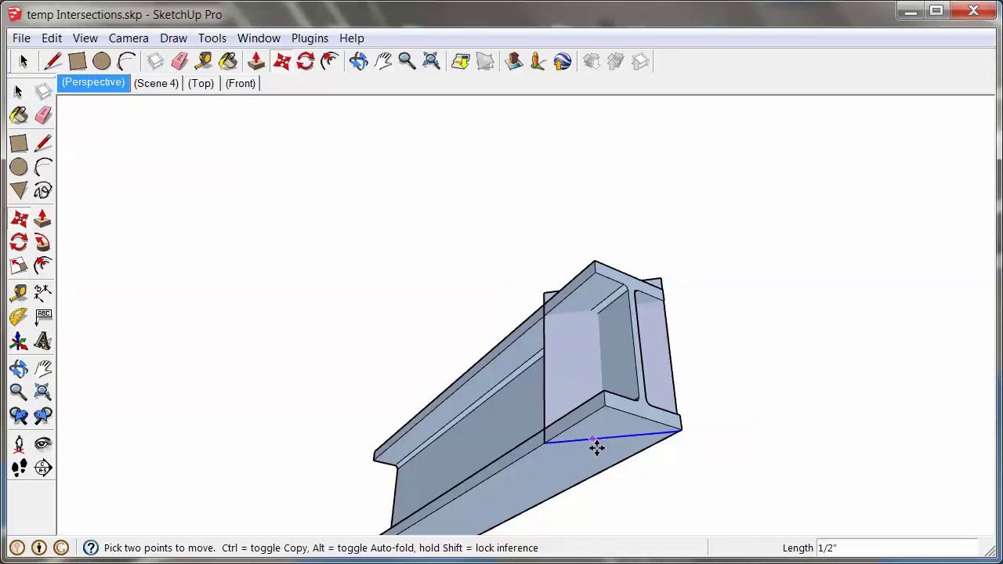
{"action": "left_click", "coordinate": [598, 454]}
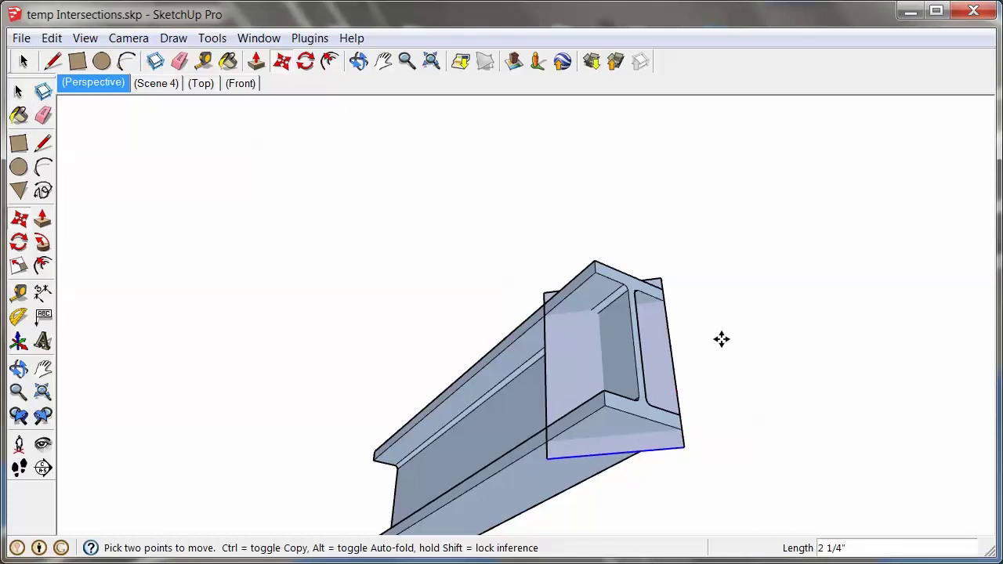
{"action": "middle_click_drag", "start_coordinate": [723, 348], "coordinate": [631, 413]}
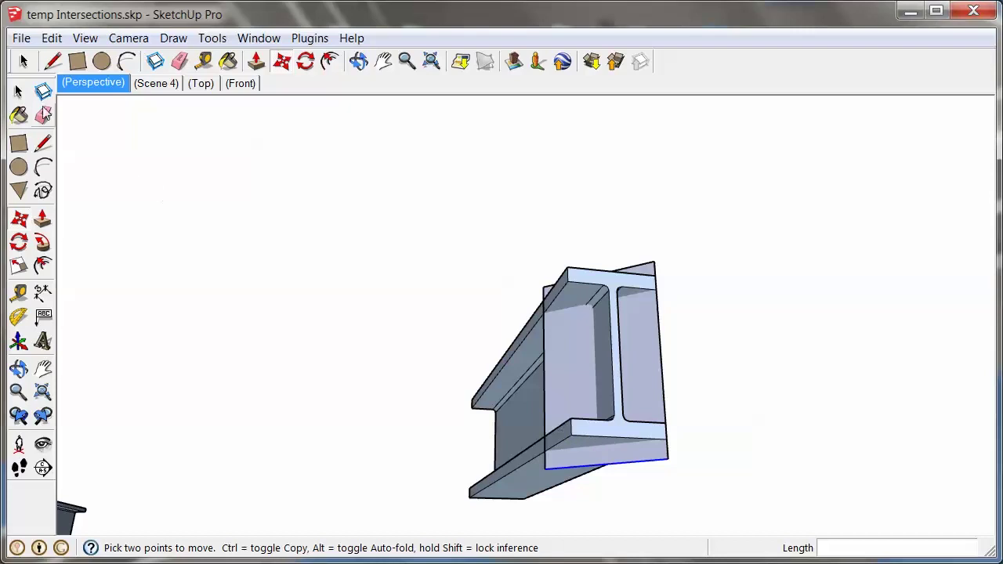
{"action": "left_click", "coordinate": [17, 92]}
{"action": "middle_click_drag", "start_coordinate": [650, 258], "coordinate": [511, 392]}
{"action": "scroll", "coordinate": [510, 392], "scroll_direction": "down", "scroll_amount": 3}
{"action": "scroll", "coordinate": [292, 373], "scroll_direction": "up", "scroll_amount": 10}
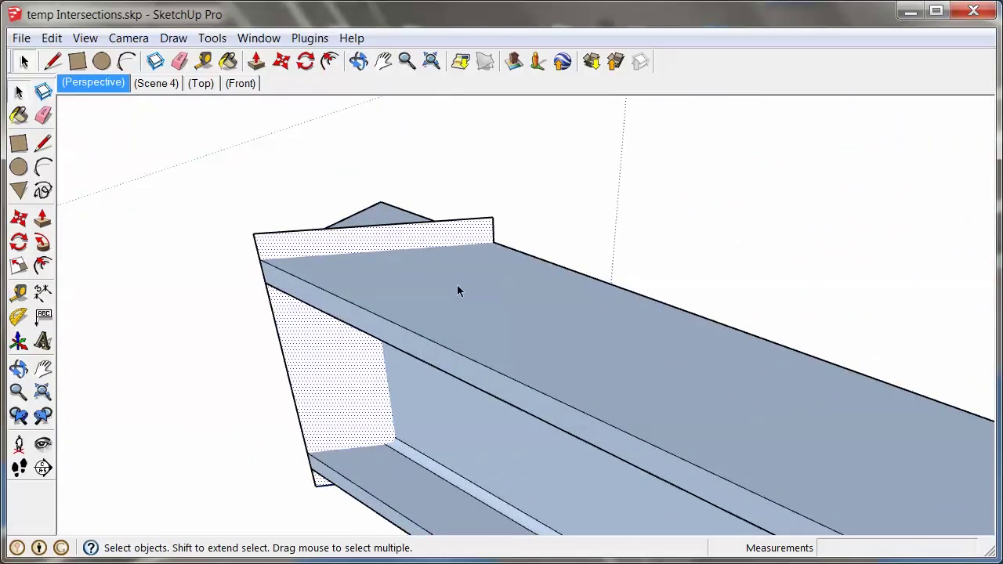
{"action": "left_click", "coordinate": [469, 304]}
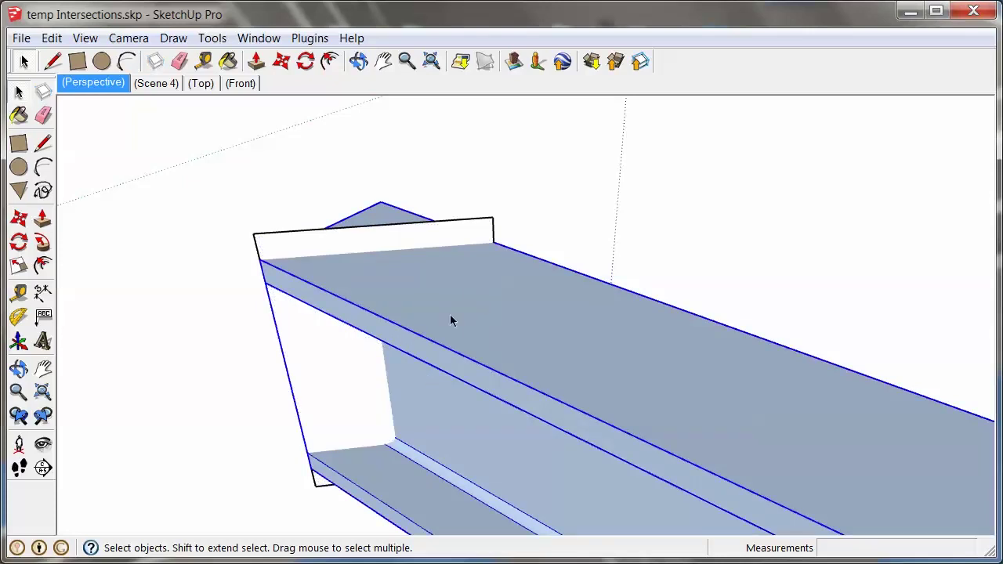
{"action": "right_click", "coordinate": [451, 317]}
{"action": "mouse_move", "coordinate": [521, 232]}
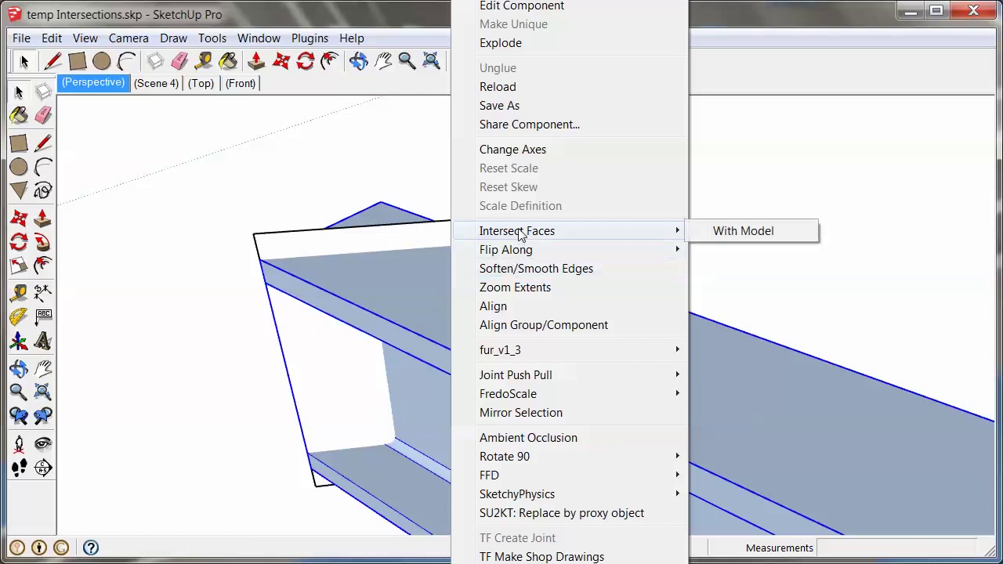
{"action": "left_click", "coordinate": [313, 196]}
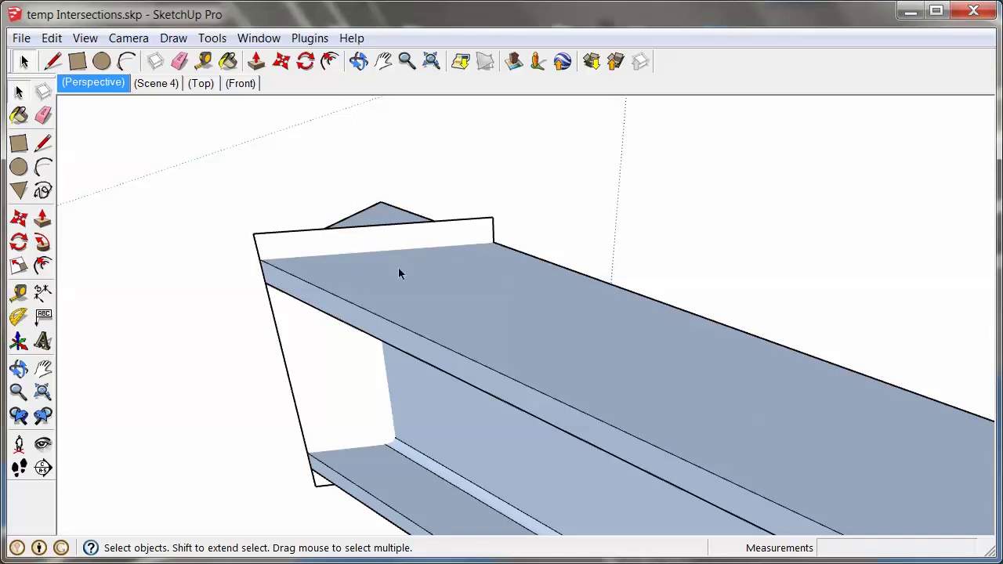
Open the beam group for editing and select all its connected geometry
{"action": "left_click", "coordinate": [437, 292]}
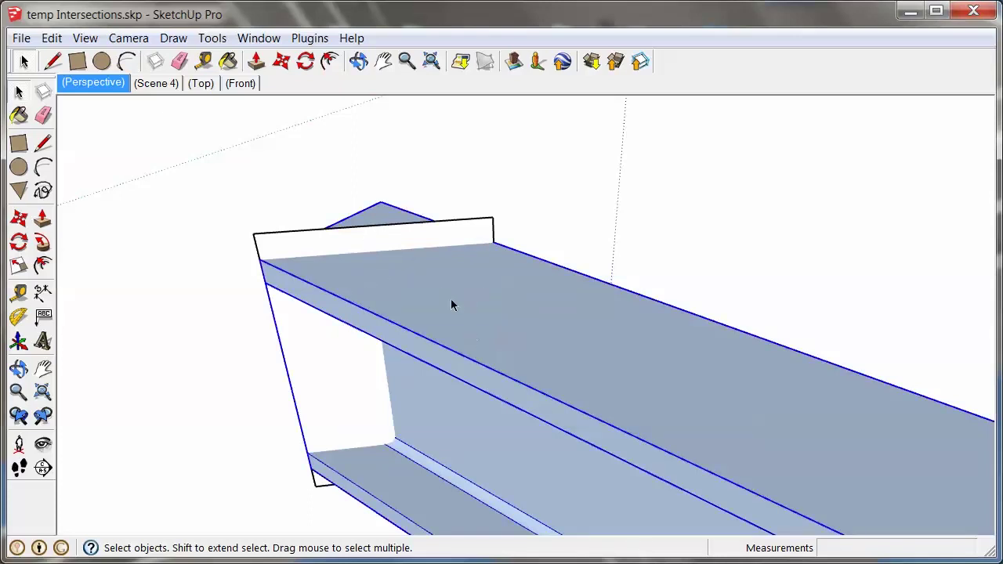
{"action": "key", "text": "g"}
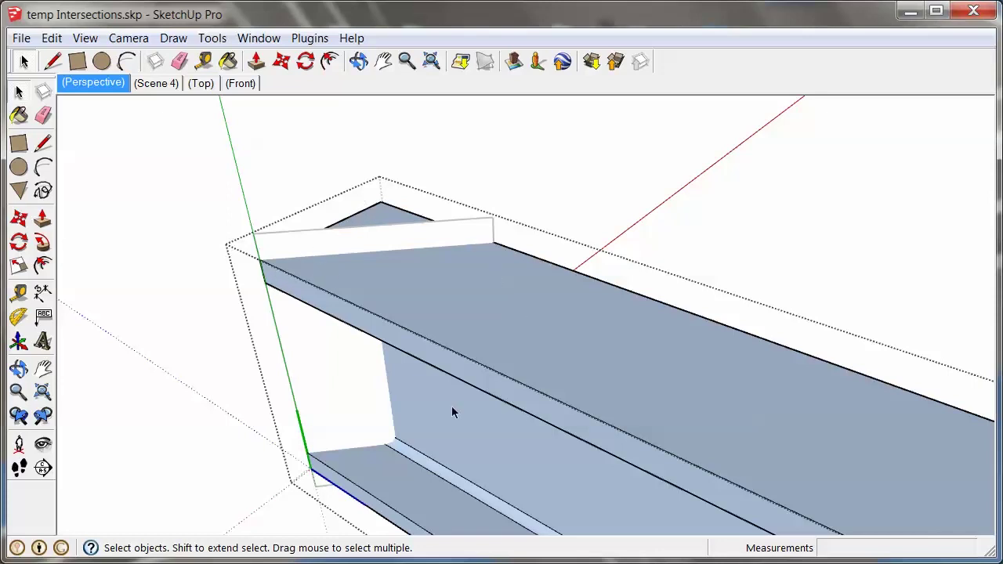
{"action": "left_click", "coordinate": [459, 310]}
{"action": "left_click", "coordinate": [392, 336]}
{"action": "left_click", "coordinate": [423, 307]}
{"action": "triple_click", "coordinate": [438, 291]}
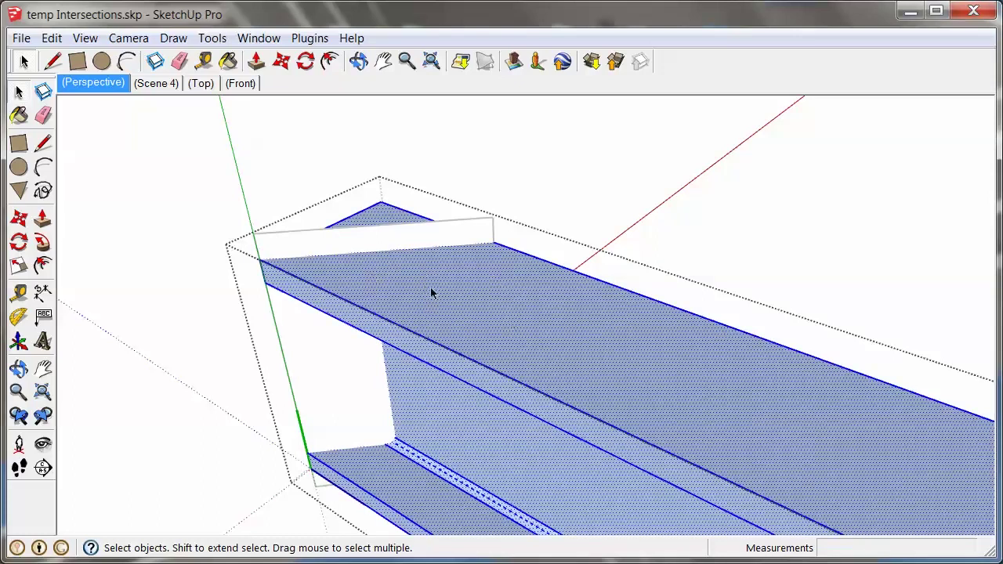
Apply Intersect Faces > With Model and inspect the new cut lines on the beam end
{"action": "right_click", "coordinate": [431, 287]}
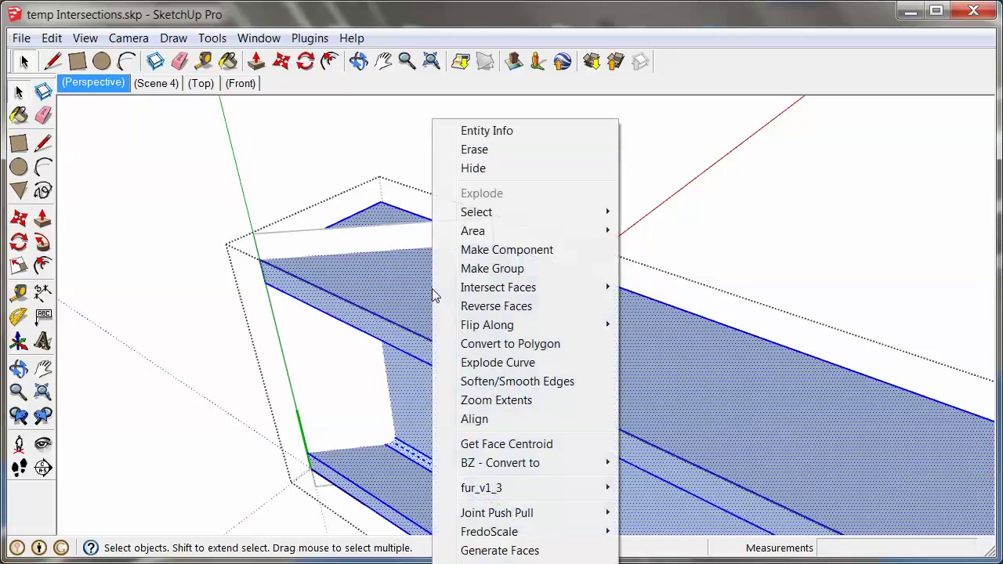
{"action": "mouse_move", "coordinate": [505, 294]}
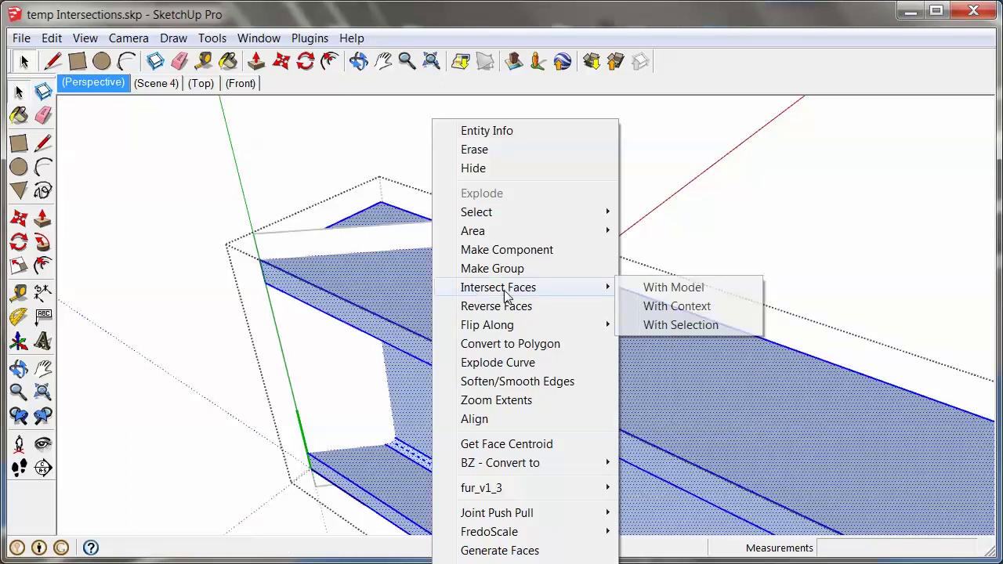
{"action": "left_click", "coordinate": [702, 289]}
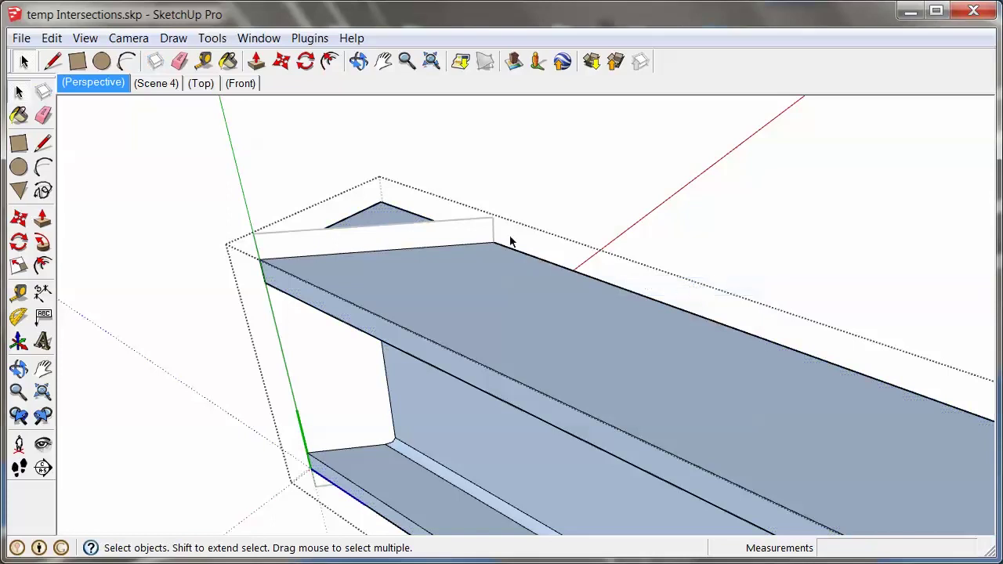
{"action": "left_click", "coordinate": [447, 245]}
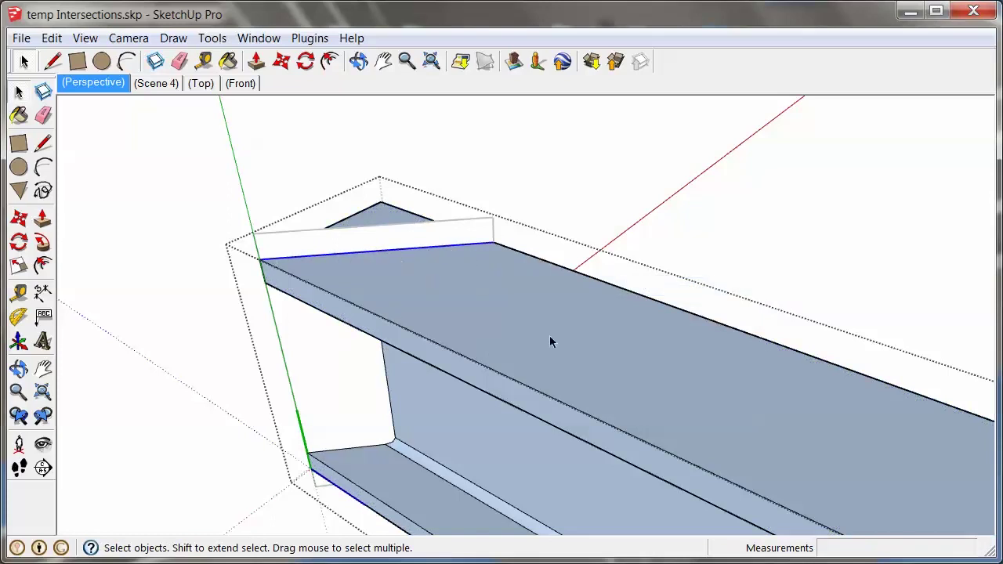
{"action": "middle_click_drag", "start_coordinate": [309, 327], "coordinate": [405, 328]}
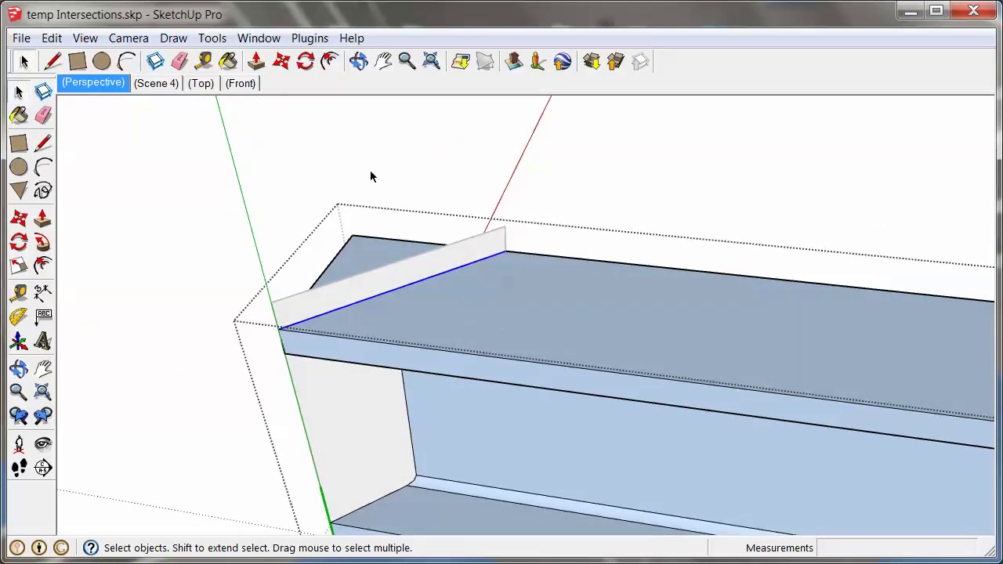
{"action": "scroll", "coordinate": [381, 313], "scroll_direction": "down", "scroll_amount": 5}
{"action": "middle_click_drag", "start_coordinate": [352, 333], "coordinate": [619, 340]}
{"action": "scroll", "coordinate": [558, 325], "scroll_direction": "down", "scroll_amount": 3}
{"action": "left_click_drag", "start_coordinate": [516, 255], "coordinate": [587, 493]}
Select and delete the beam's leftover end face and its edges
{"action": "left_click", "coordinate": [588, 495]}
{"action": "middle_click_drag", "start_coordinate": [510, 441], "coordinate": [692, 286]}
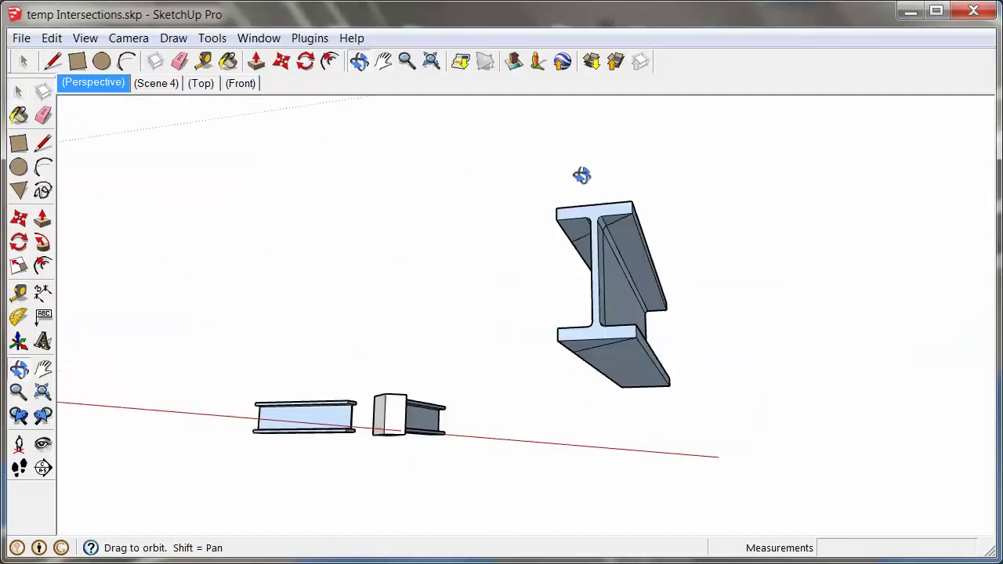
{"action": "left_click_drag", "start_coordinate": [554, 163], "coordinate": [554, 423]}
{"action": "key", "text": "space"}
{"action": "scroll", "coordinate": [554, 424], "scroll_direction": "up", "scroll_amount": 5}
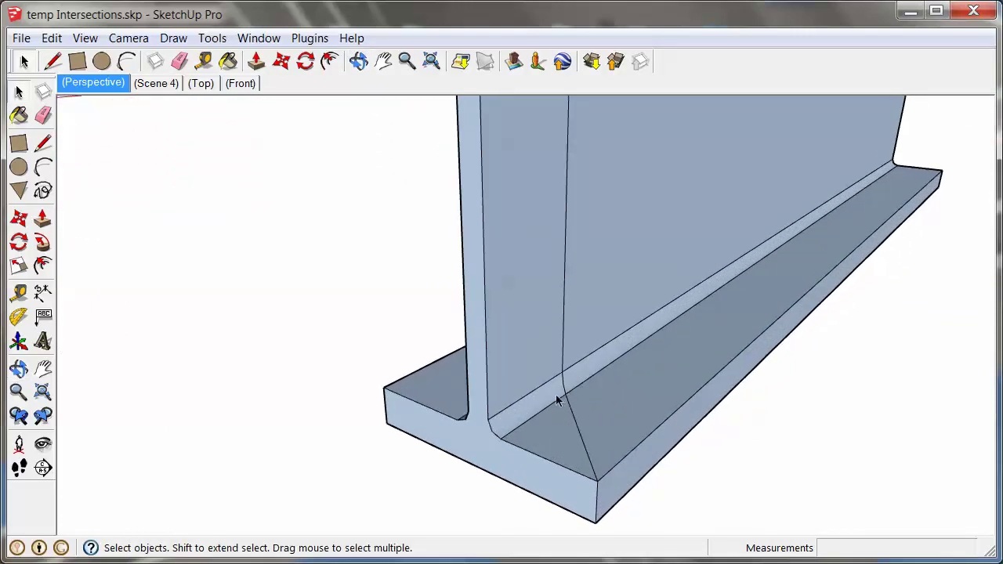
{"action": "scroll", "coordinate": [598, 375], "scroll_direction": "down", "scroll_amount": 5}
{"action": "middle_click_drag", "start_coordinate": [591, 348], "coordinate": [553, 337]}
{"action": "left_click", "coordinate": [539, 321]}
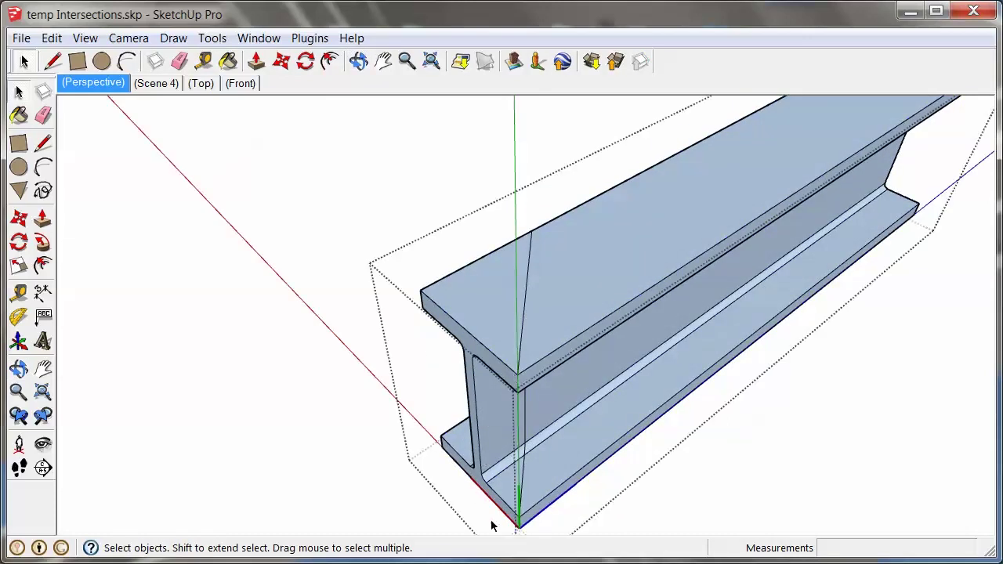
{"action": "left_click_drag", "start_coordinate": [458, 345], "coordinate": [406, 234]}
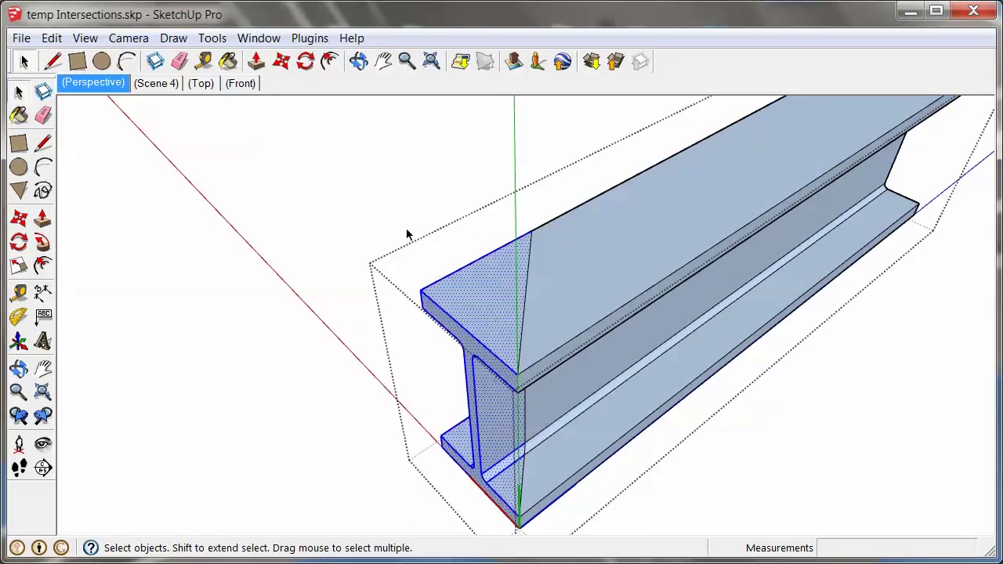
{"action": "key", "text": "Delete"}
{"action": "middle_click_drag", "start_coordinate": [408, 235], "coordinate": [817, 199]}
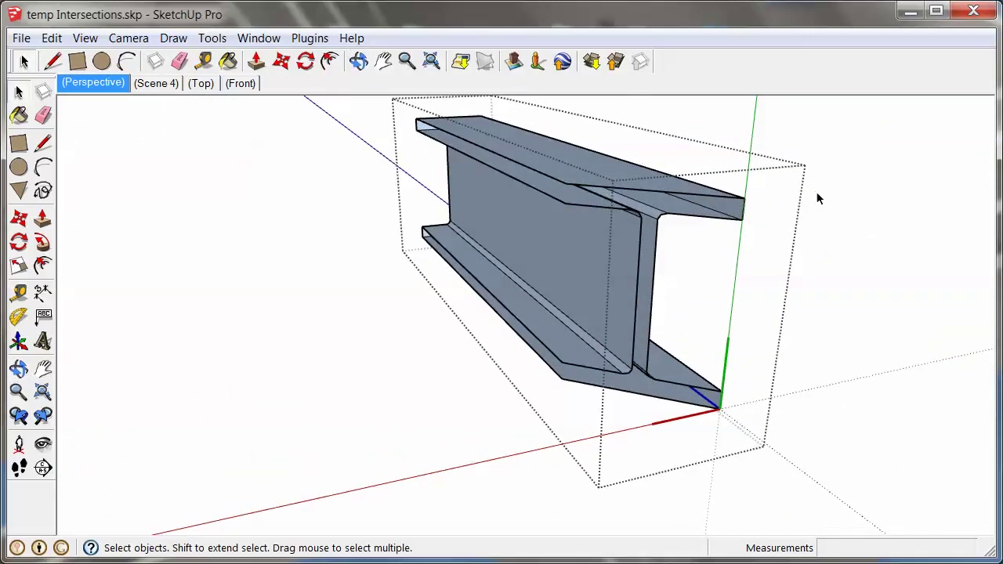
Draw a line to close the open end, erase the extra edge, and exit the group
{"action": "left_click", "coordinate": [43, 143]}
{"action": "left_click", "coordinate": [566, 183]}
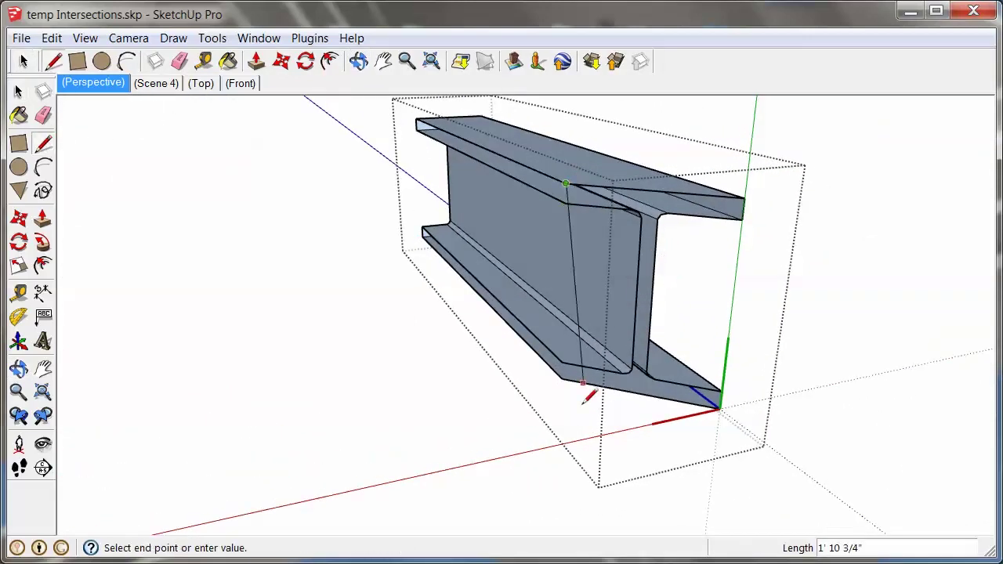
{"action": "left_click", "coordinate": [565, 369]}
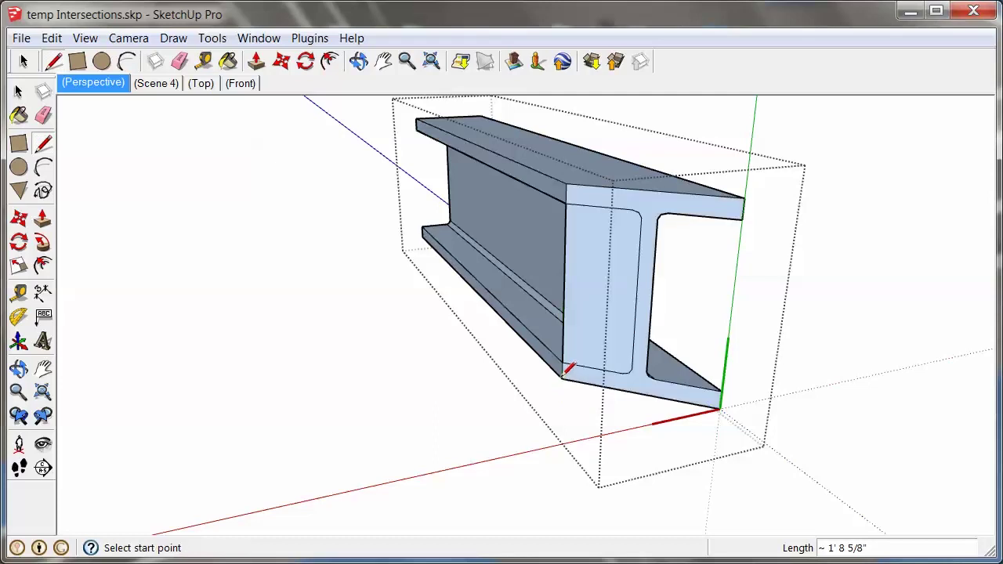
{"action": "key", "text": "e"}
{"action": "left_click", "coordinate": [566, 285]}
{"action": "mouse_move", "coordinate": [623, 309]}
{"action": "middle_mouse_down"}
{"action": "mouse_move", "coordinate": [696, 346]}
{"action": "mouse_move", "coordinate": [510, 298]}
{"action": "middle_mouse_up"}
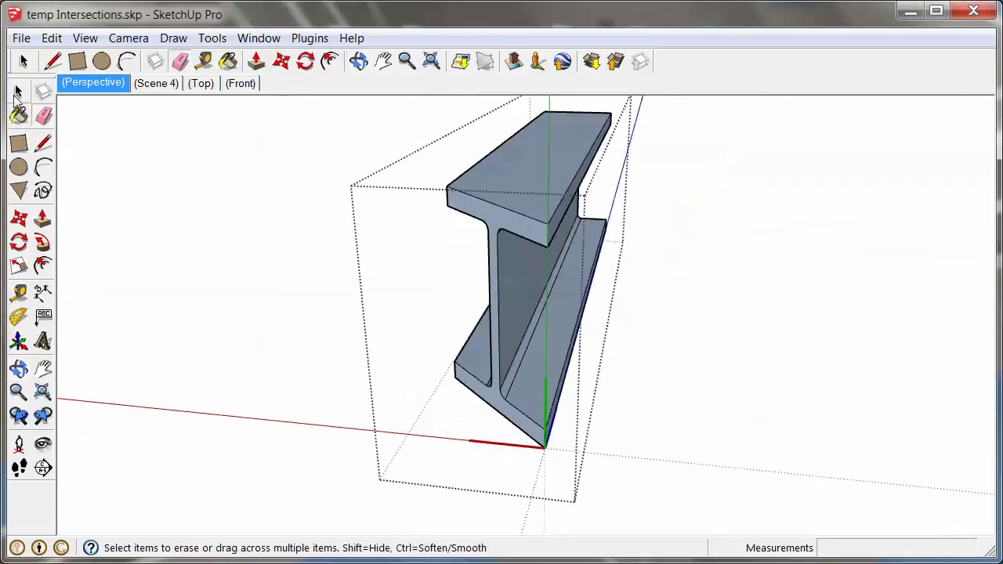
{"action": "left_click", "coordinate": [17, 93]}
{"action": "left_click", "coordinate": [234, 184]}
{"action": "middle_click_drag", "start_coordinate": [439, 225], "coordinate": [661, 291]}
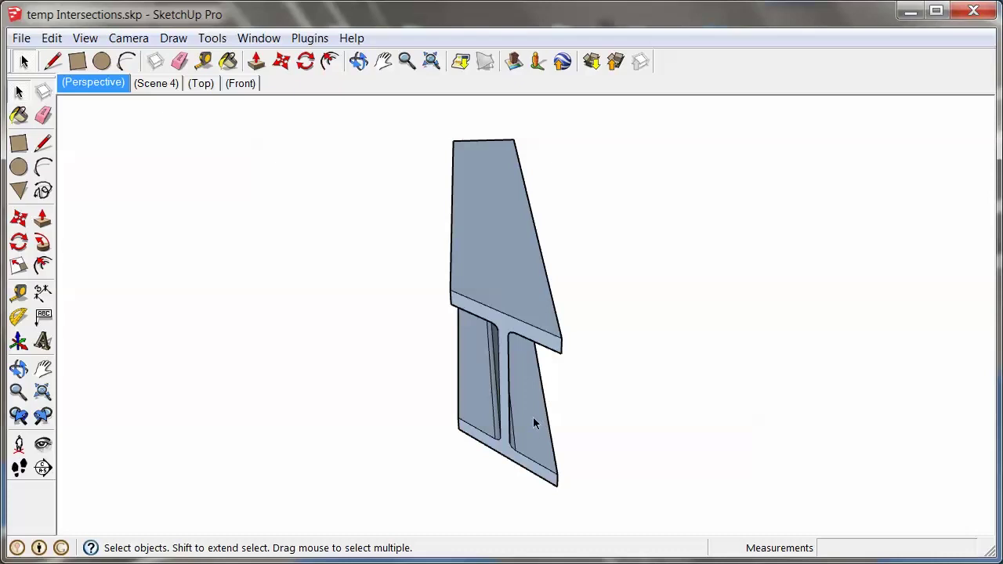
Zoom out to the second beam pair, select the right I-beam, then the cutting box
{"action": "scroll", "coordinate": [514, 387], "scroll_direction": "down", "scroll_amount": 1}
{"action": "middle_click_drag", "start_coordinate": [515, 387], "coordinate": [468, 329]}
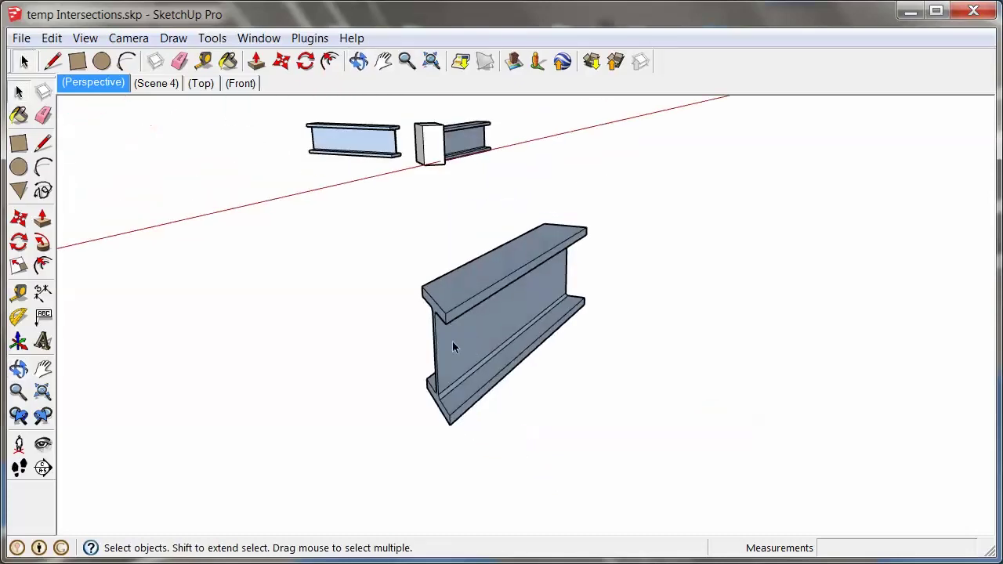
{"action": "scroll", "coordinate": [549, 432], "scroll_direction": "down", "scroll_amount": 3}
{"action": "middle_click_drag", "start_coordinate": [526, 447], "coordinate": [455, 271]}
{"action": "scroll", "coordinate": [455, 271], "scroll_direction": "up", "scroll_amount": 5}
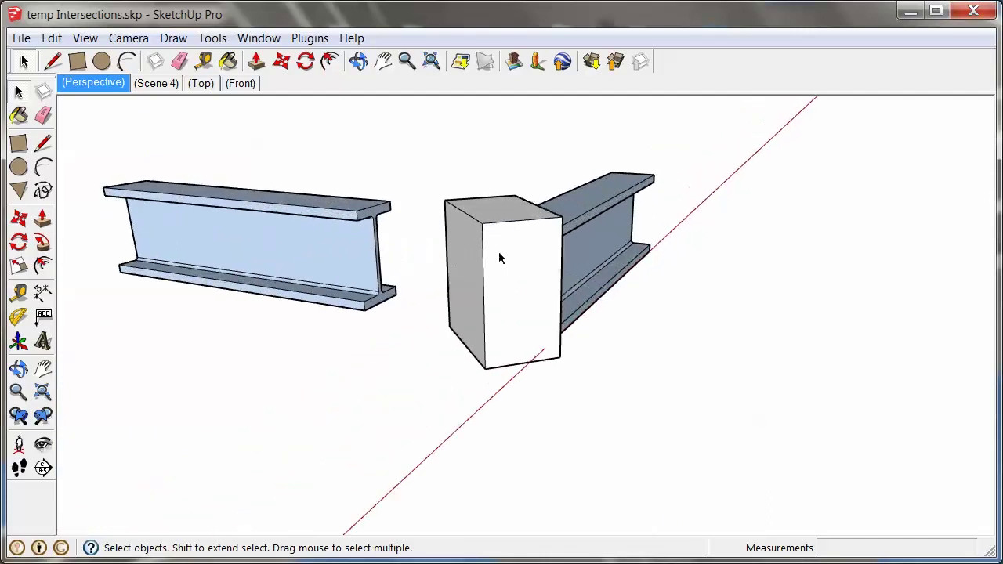
{"action": "mouse_move", "coordinate": [511, 253]}
{"action": "middle_mouse_down"}
{"action": "mouse_move", "coordinate": [556, 257]}
{"action": "mouse_move", "coordinate": [491, 264]}
{"action": "mouse_move", "coordinate": [539, 253]}
{"action": "mouse_move", "coordinate": [510, 248]}
{"action": "middle_mouse_up"}
{"action": "scroll", "coordinate": [522, 251], "scroll_direction": "up", "scroll_amount": 2}
{"action": "scroll", "coordinate": [519, 161], "scroll_direction": "up", "scroll_amount": 1}
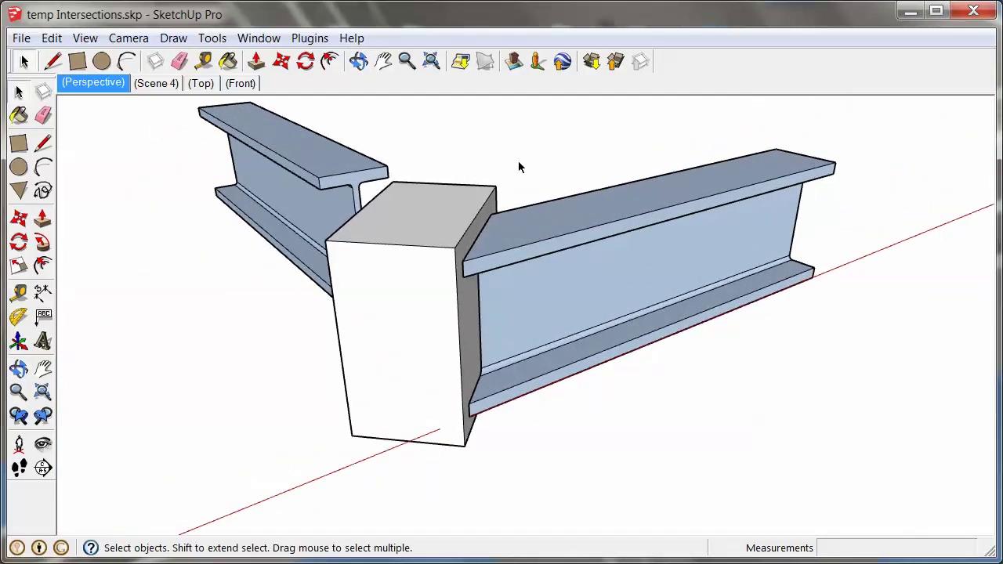
{"action": "left_click", "coordinate": [517, 220]}
{"action": "middle_click_drag", "start_coordinate": [295, 206], "coordinate": [396, 210]}
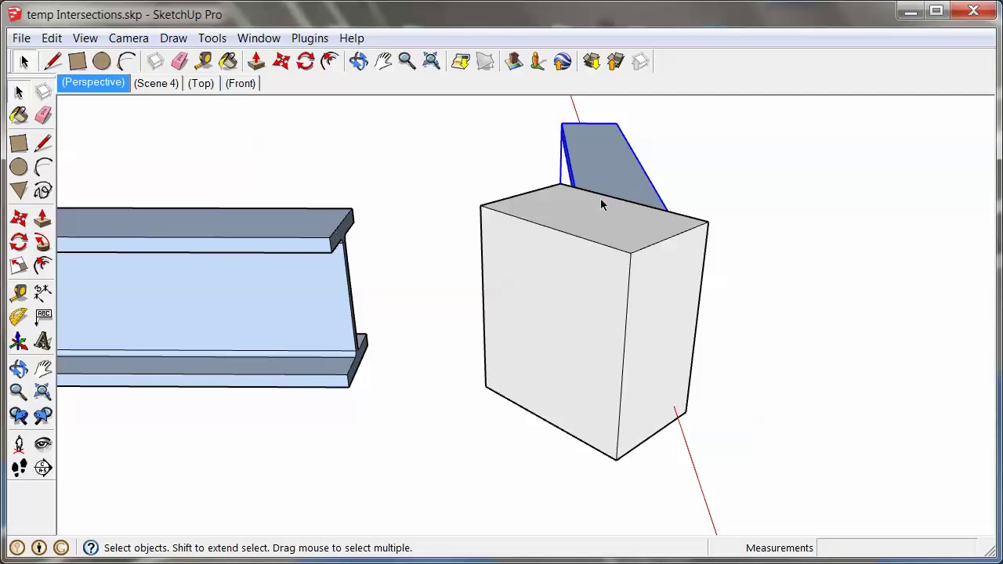
{"action": "middle_click_drag", "start_coordinate": [623, 198], "coordinate": [542, 232]}
{"action": "left_click", "coordinate": [536, 246]}
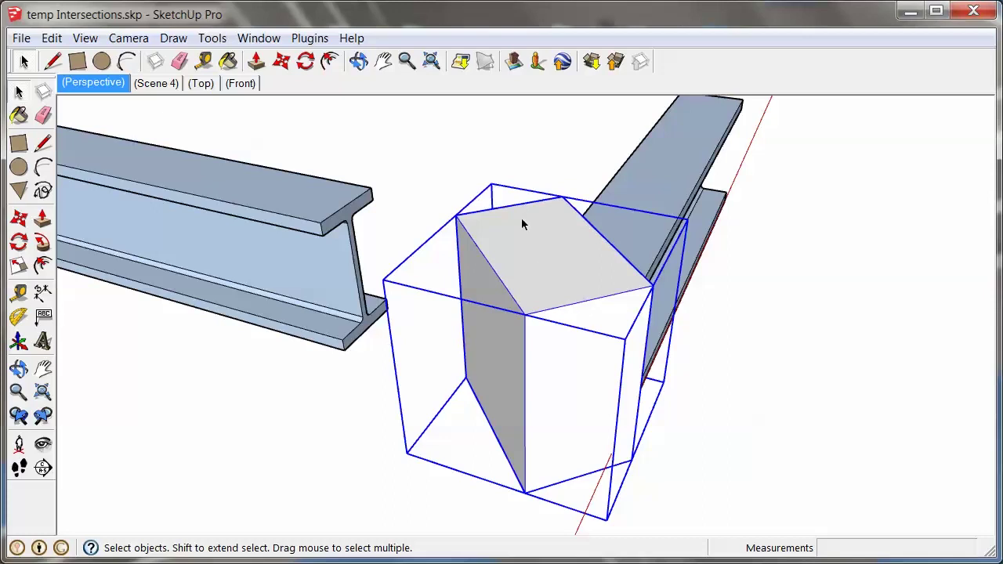
{"action": "left_click", "coordinate": [258, 39]}
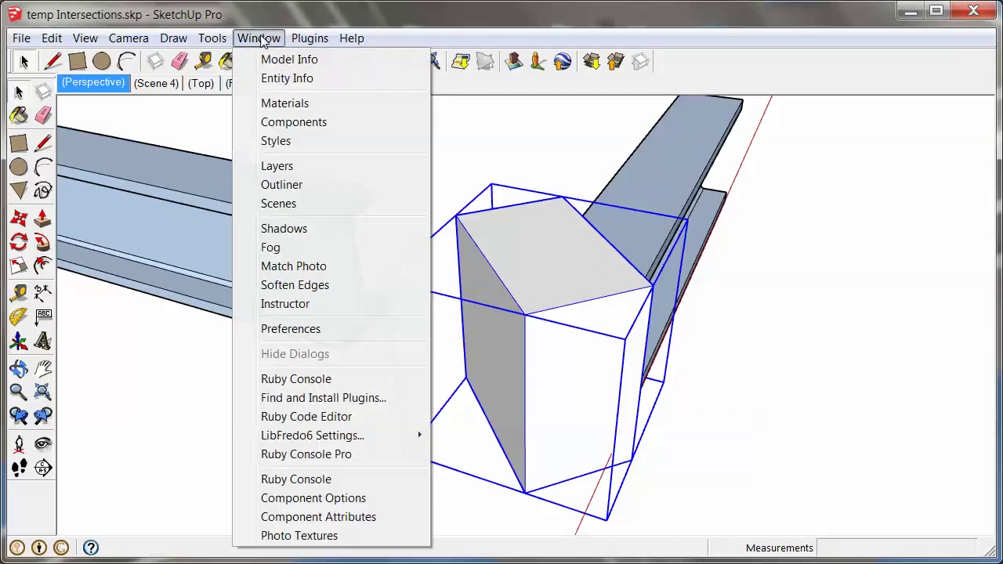
{"action": "left_click", "coordinate": [270, 78]}
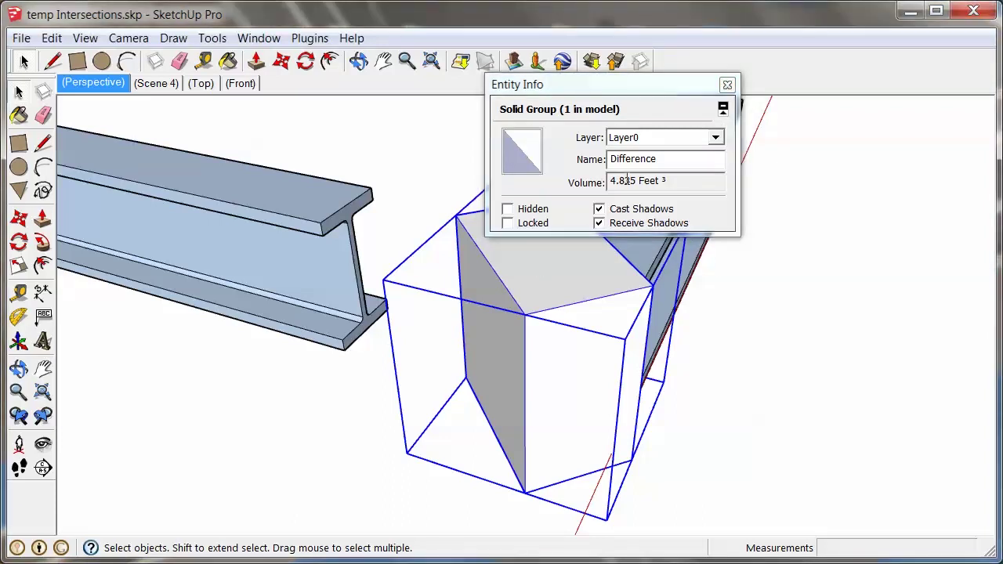
{"action": "left_click_drag", "start_coordinate": [612, 179], "coordinate": [675, 178]}
{"action": "left_click", "coordinate": [691, 177]}
{"action": "left_click", "coordinate": [727, 85]}
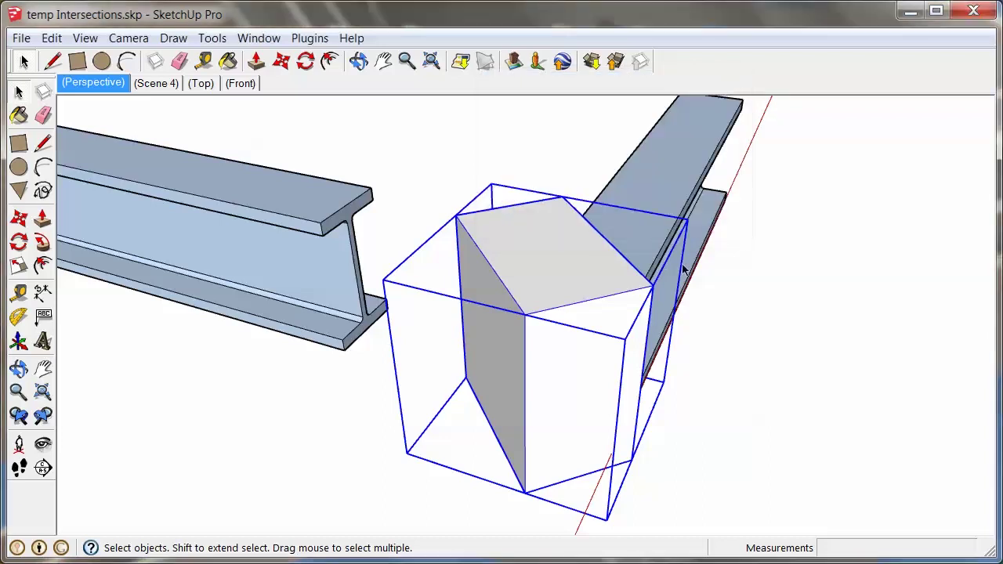
{"action": "middle_click_drag", "start_coordinate": [723, 275], "coordinate": [620, 251]}
{"action": "left_click", "coordinate": [576, 171]}
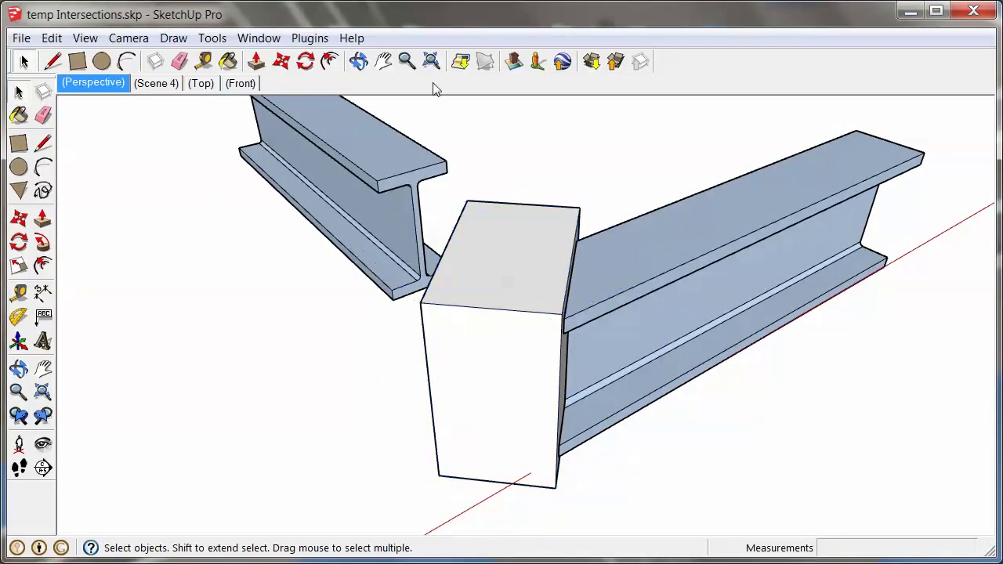
Use Solid Tools Trim to cut the right I-beam with the box
{"action": "left_click", "coordinate": [213, 38]}
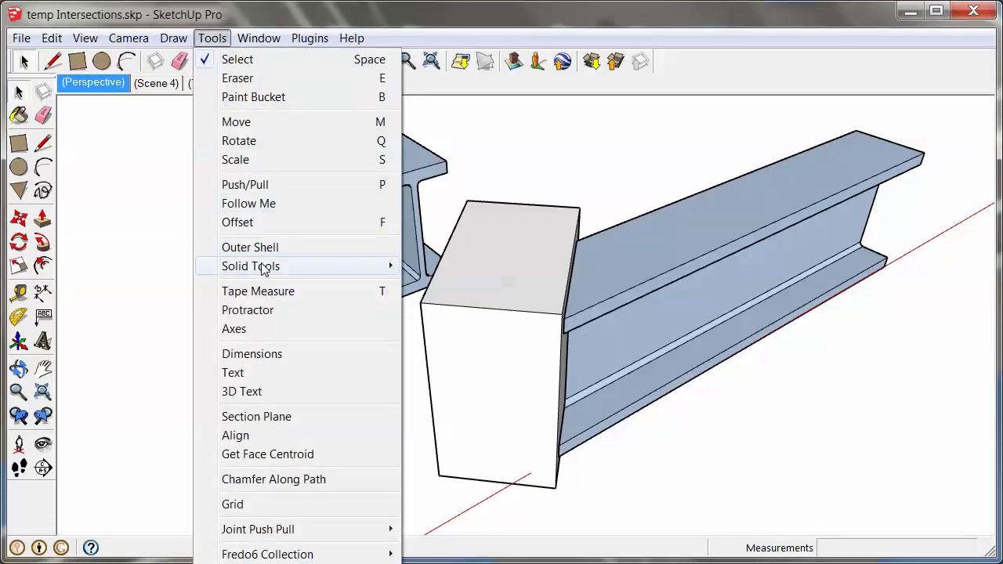
{"action": "mouse_move", "coordinate": [264, 267]}
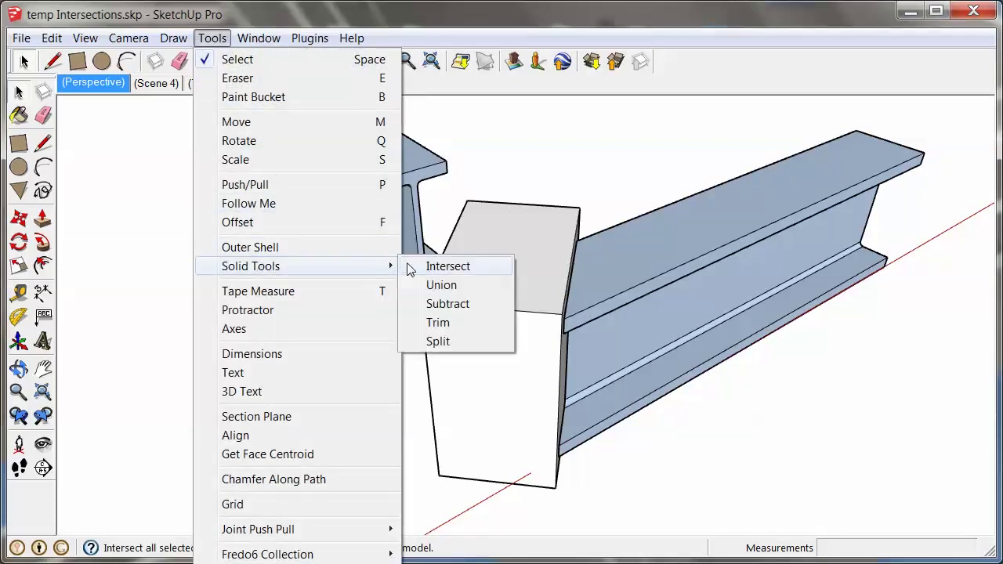
{"action": "left_click", "coordinate": [439, 323]}
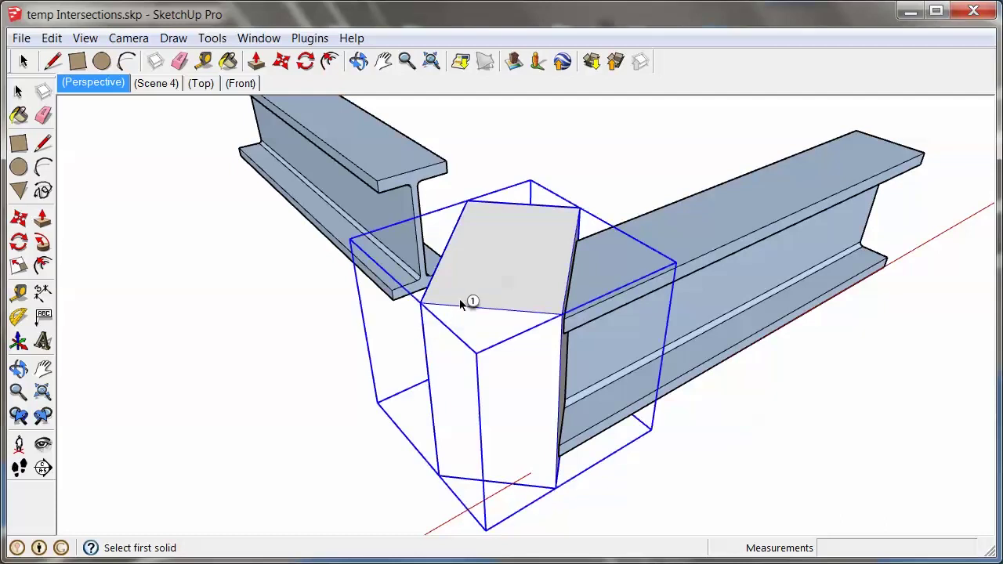
{"action": "left_click", "coordinate": [509, 264]}
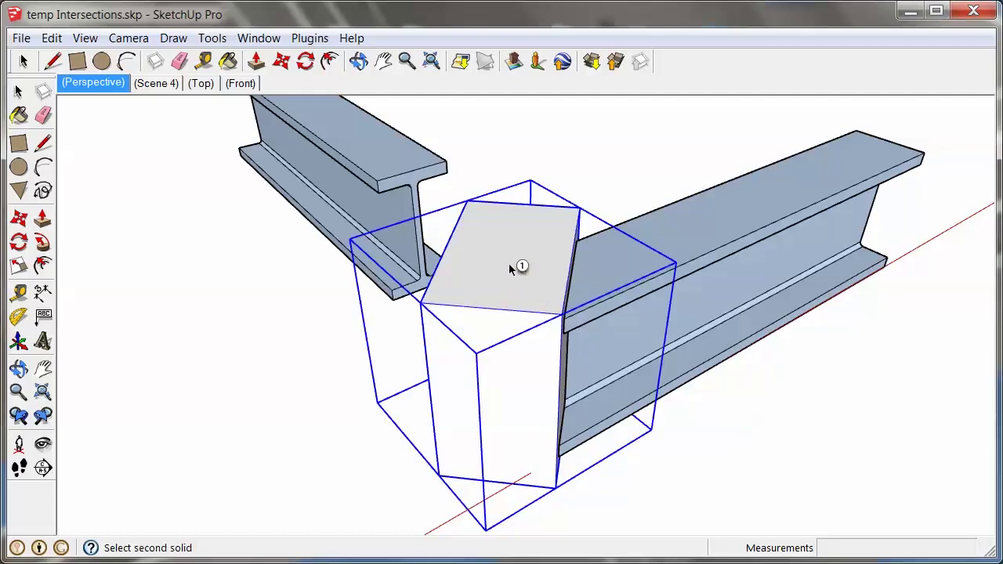
{"action": "left_click", "coordinate": [678, 224]}
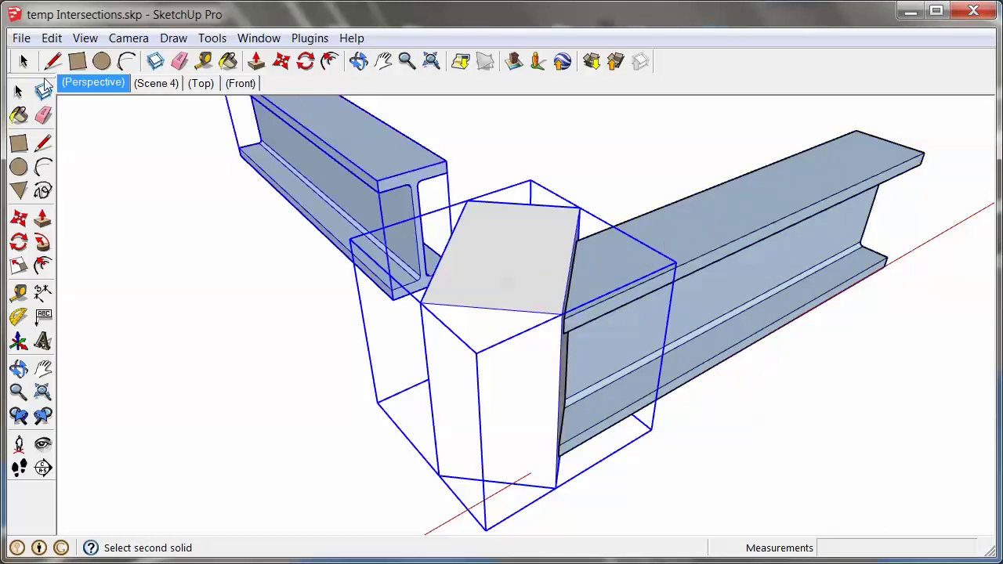
Move the box aside to check the cut, then cancel the move and deselect
{"action": "left_click", "coordinate": [21, 92]}
{"action": "left_click", "coordinate": [510, 261]}
{"action": "key", "text": "m"}
{"action": "left_click", "coordinate": [519, 293]}
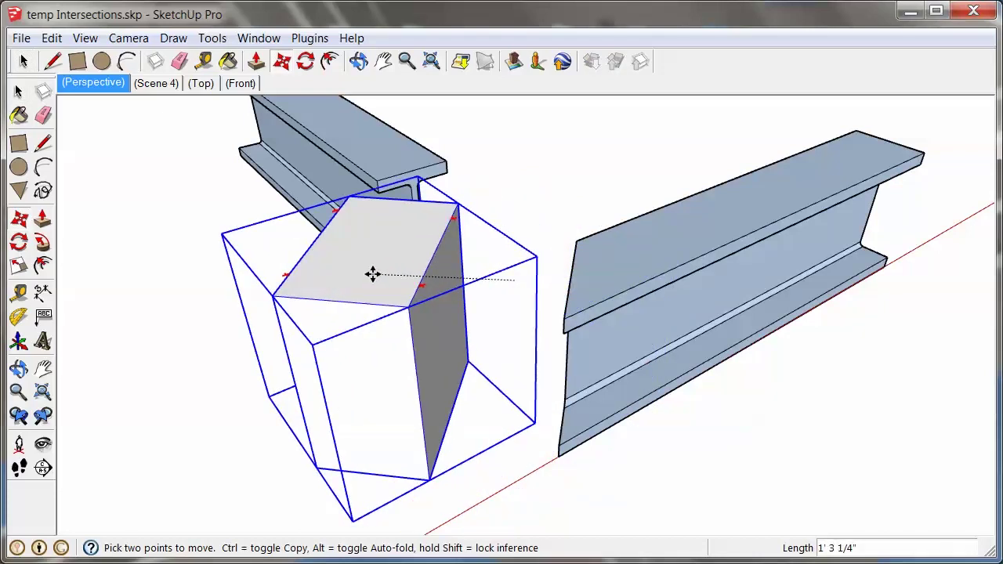
{"action": "key", "text": "Escape"}
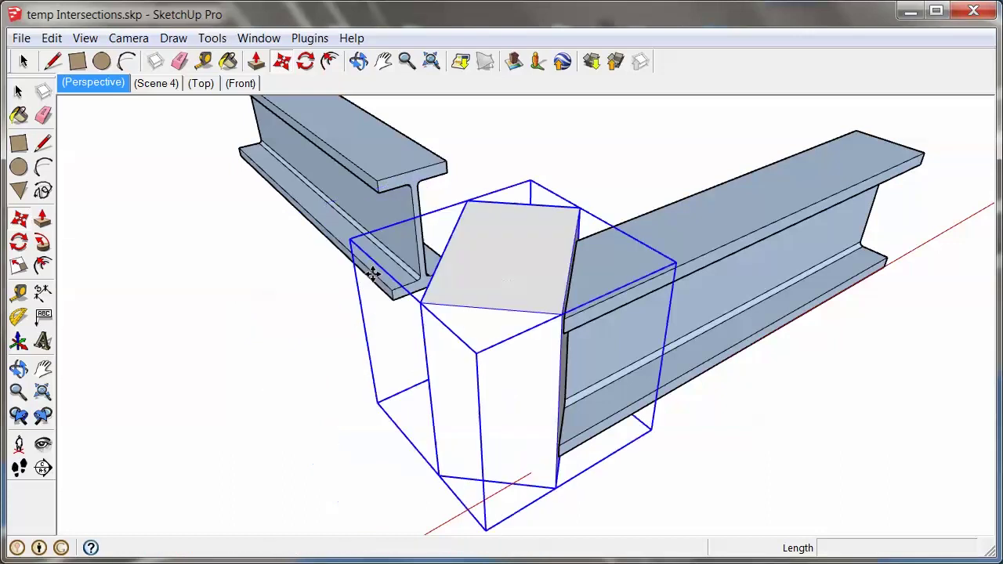
{"action": "key", "text": "space"}
{"action": "left_click", "coordinate": [218, 213]}
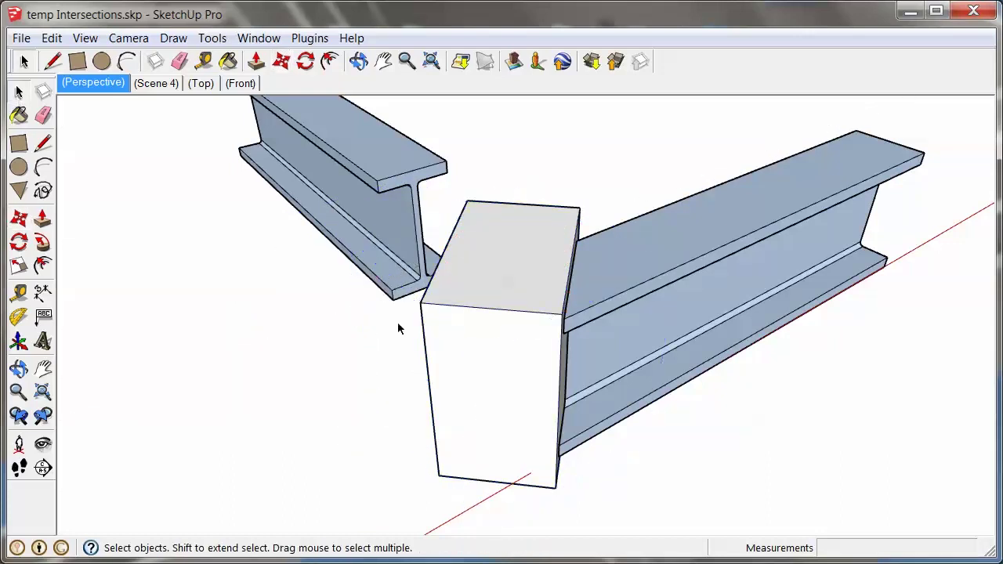
Orbit and zoom onto the mitered L corner and select the left beam group
{"action": "scroll", "coordinate": [479, 323], "scroll_direction": "down", "scroll_amount": 6}
{"action": "key", "text": "o"}
{"action": "left_click_drag", "start_coordinate": [524, 380], "coordinate": [652, 327]}
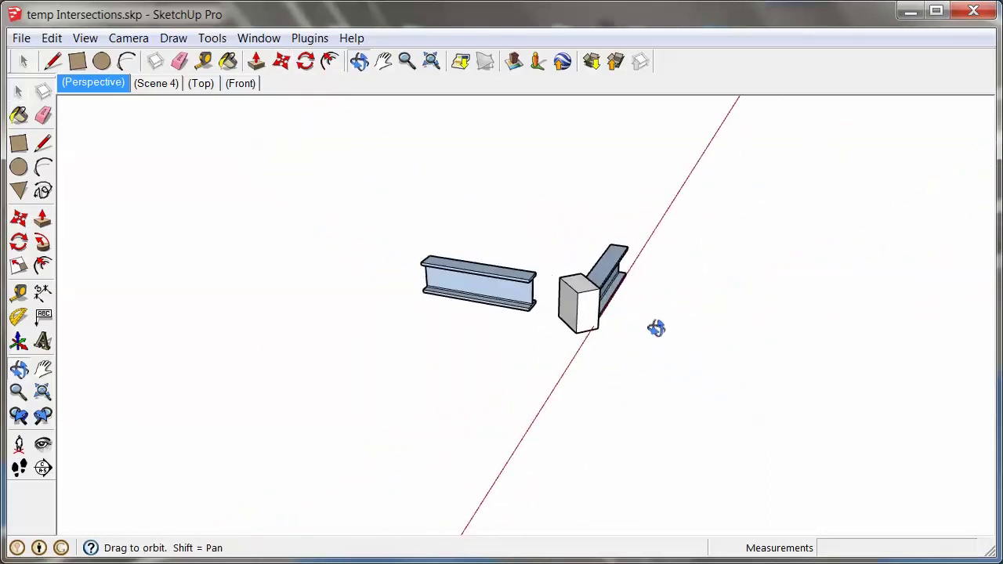
{"action": "key", "text": "space"}
{"action": "scroll", "coordinate": [526, 227], "scroll_direction": "down", "scroll_amount": 4}
{"action": "scroll", "coordinate": [357, 449], "scroll_direction": "up", "scroll_amount": 4}
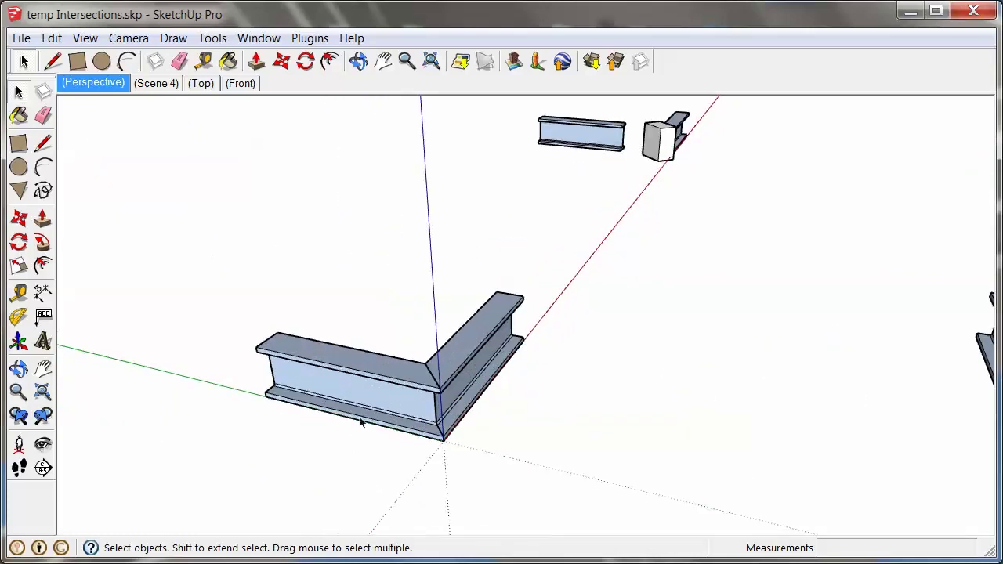
{"action": "scroll", "coordinate": [357, 448], "scroll_direction": "up", "scroll_amount": 6}
{"action": "key", "text": "o"}
{"action": "left_click_drag", "start_coordinate": [538, 395], "coordinate": [477, 377]}
{"action": "key", "text": "space"}
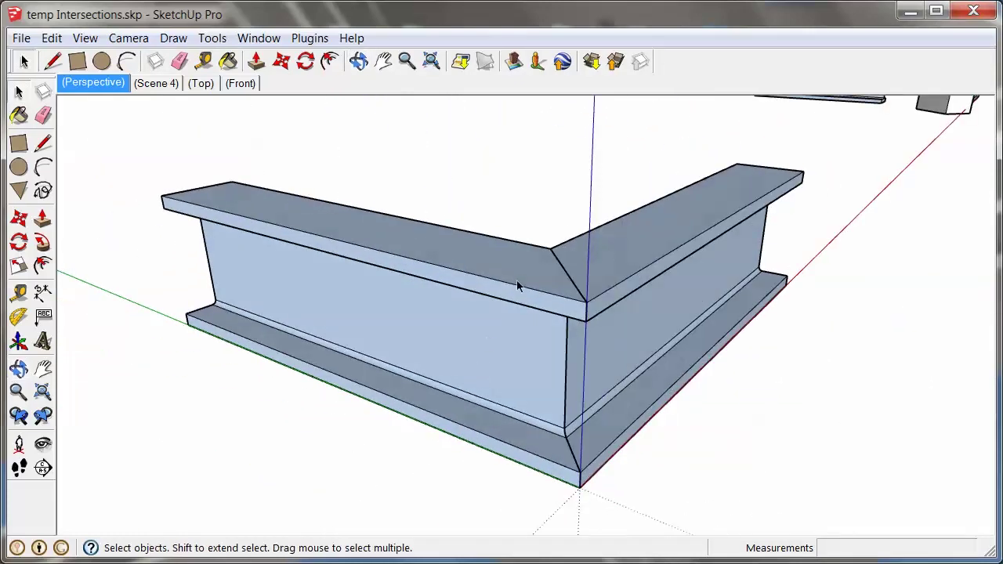
{"action": "left_click", "coordinate": [516, 280]}
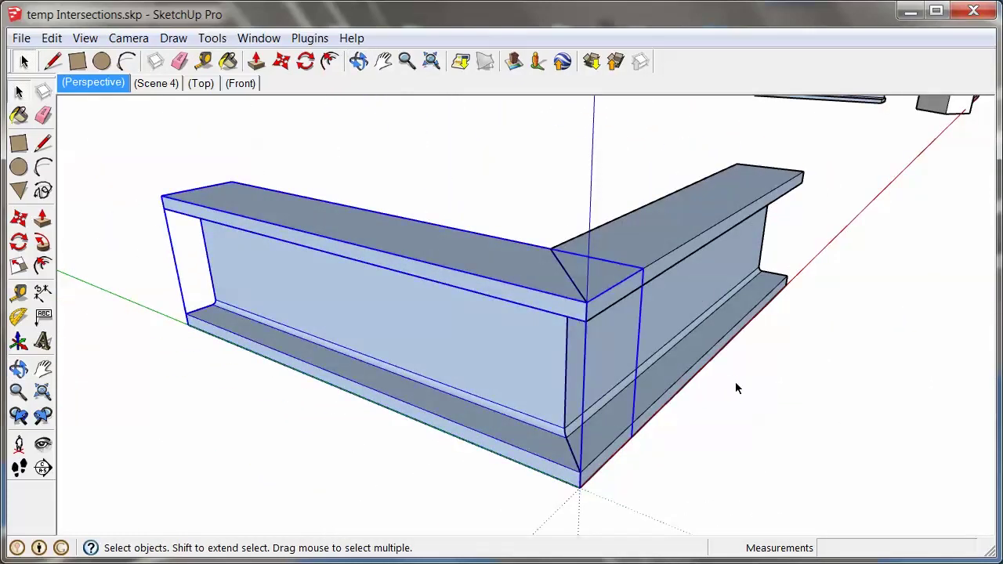